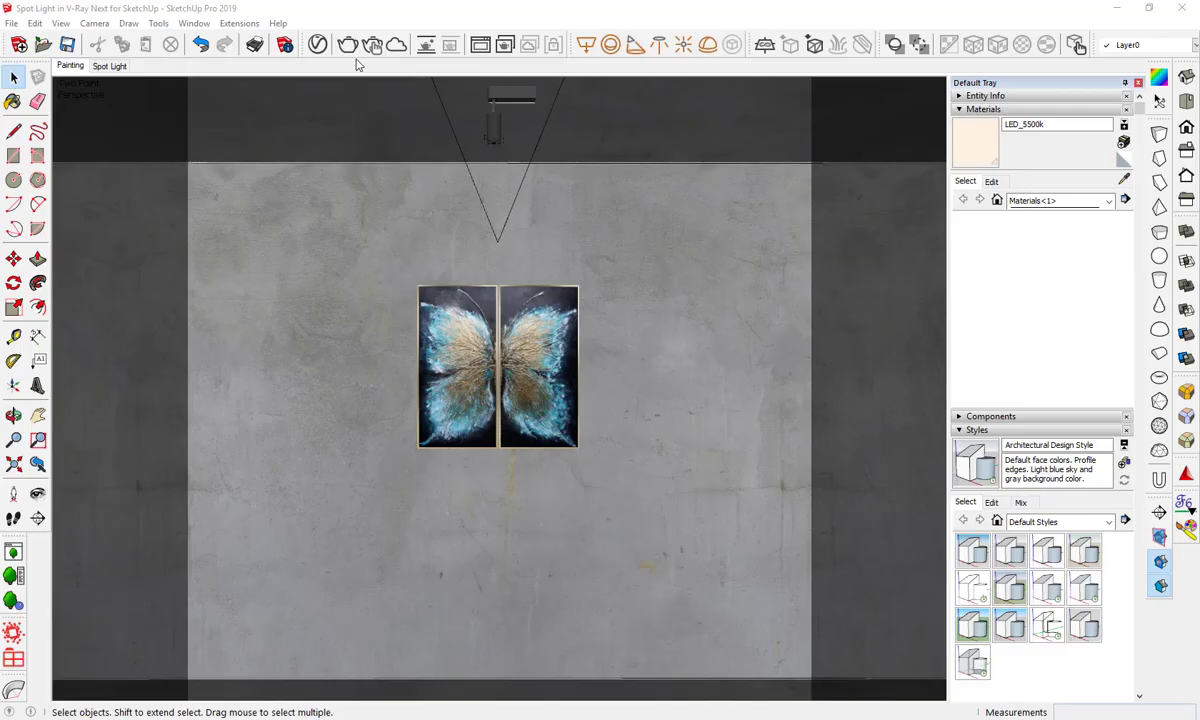
Test-render the view, then switch to the Spot Light scene and open the track-light fixture component
{"action": "left_click", "coordinate": [347, 47]}
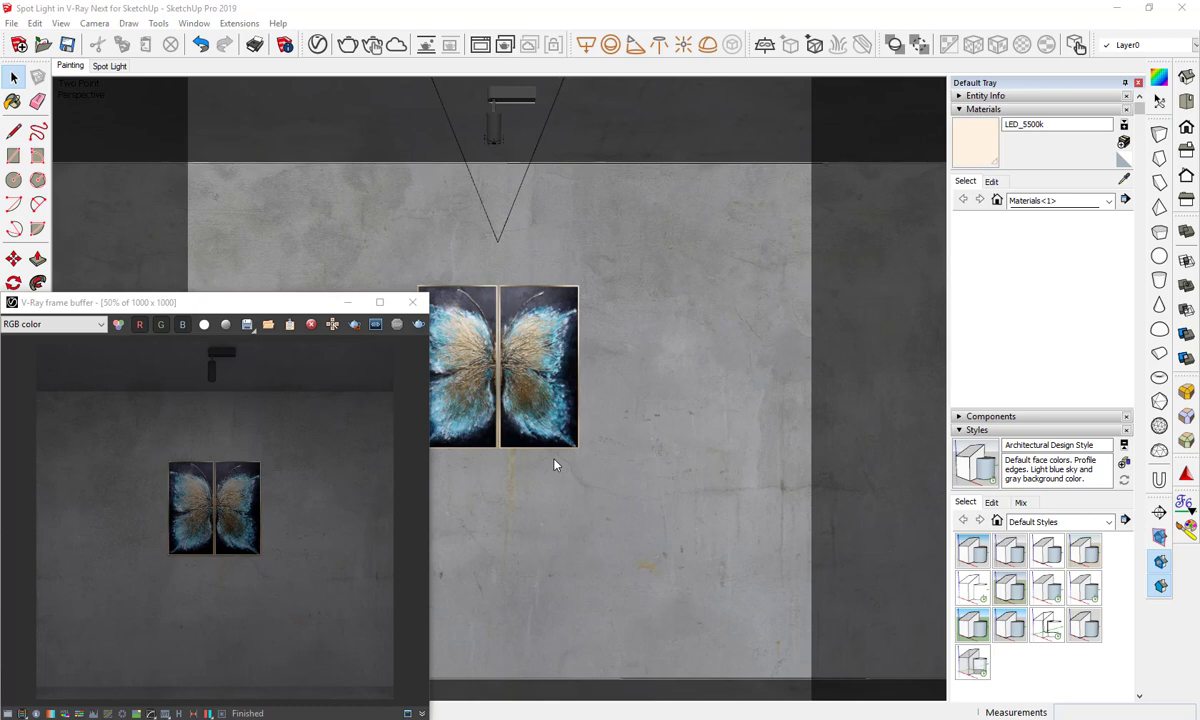
{"action": "left_click", "coordinate": [412, 302]}
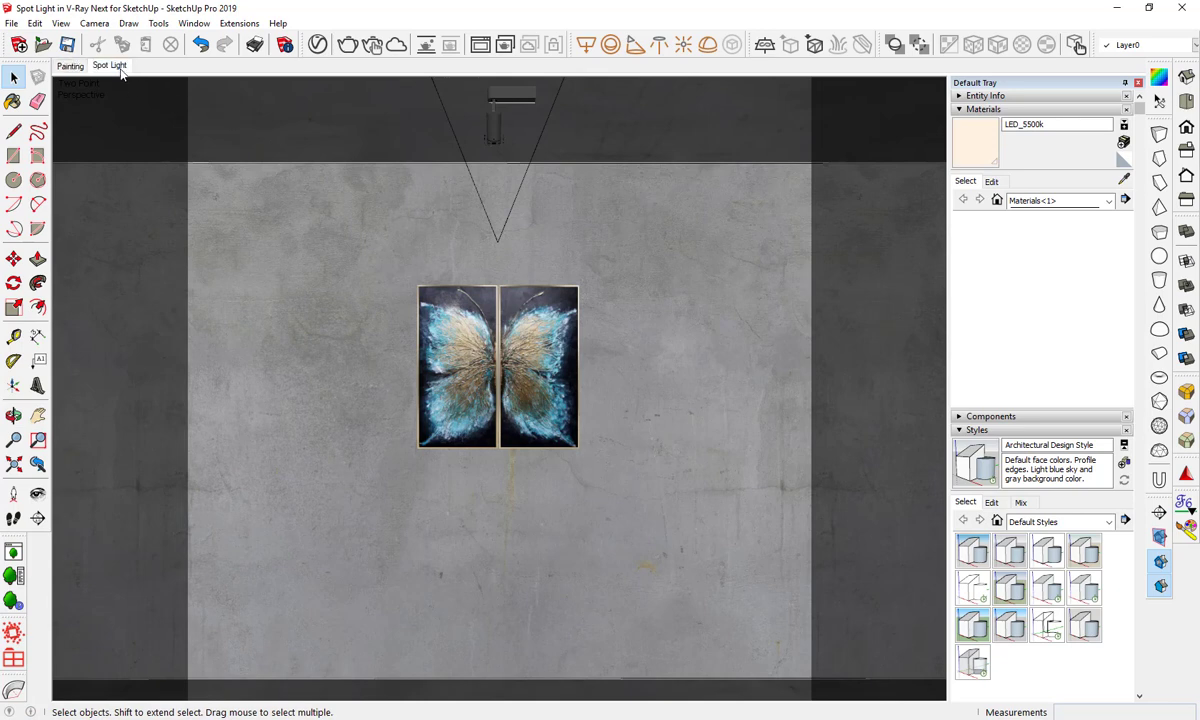
{"action": "left_click", "coordinate": [111, 65]}
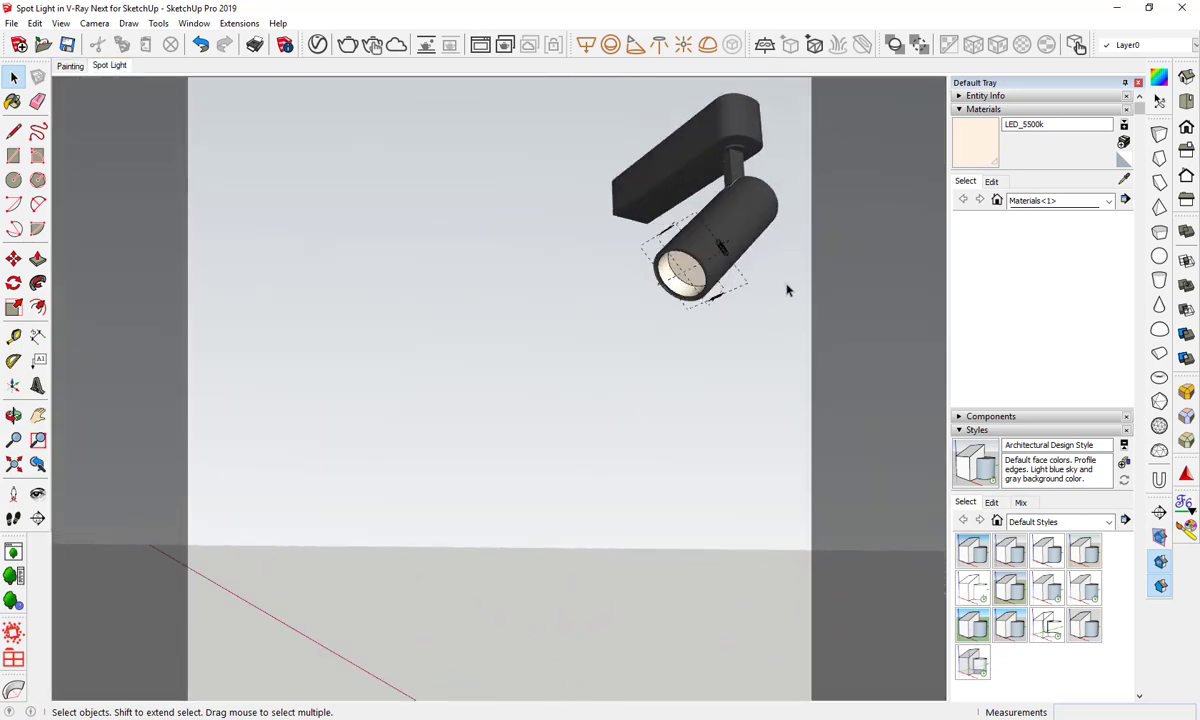
{"action": "right_click", "coordinate": [731, 227]}
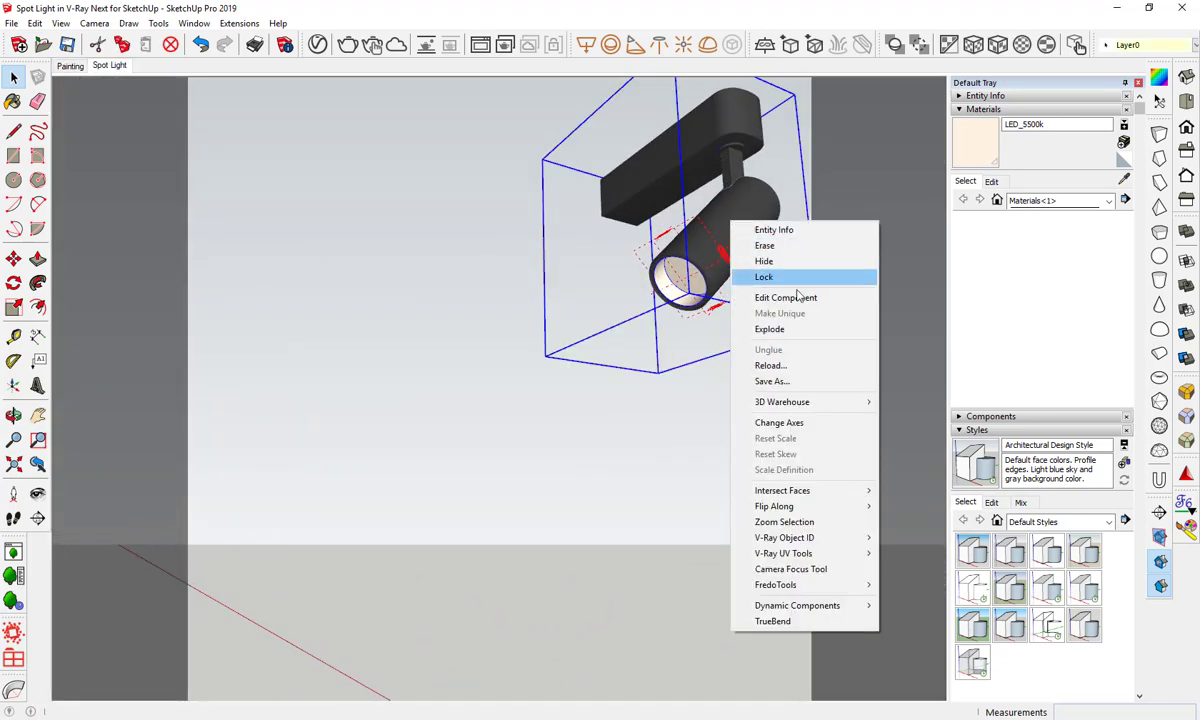
{"action": "left_click", "coordinate": [790, 298]}
Open the inner lamp component and its cylinder group, viewing into the lamp opening
{"action": "right_click", "coordinate": [749, 224]}
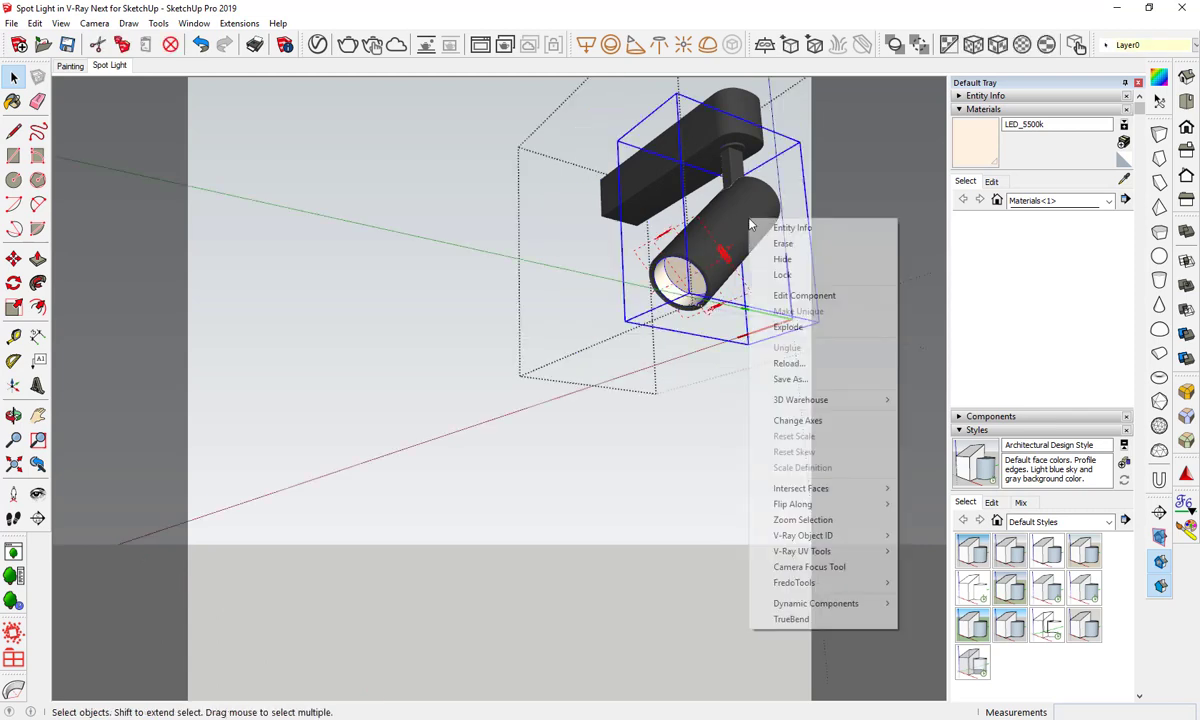
{"action": "left_click", "coordinate": [745, 277]}
{"action": "left_click", "coordinate": [745, 228]}
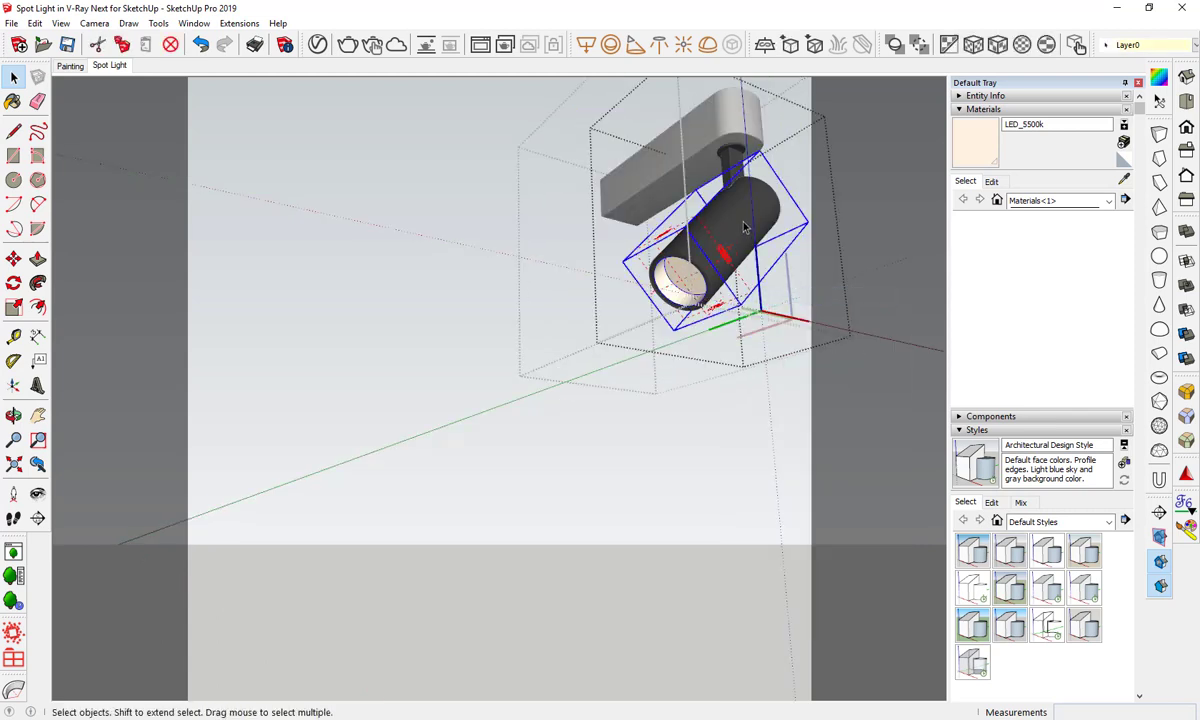
{"action": "right_click", "coordinate": [745, 228]}
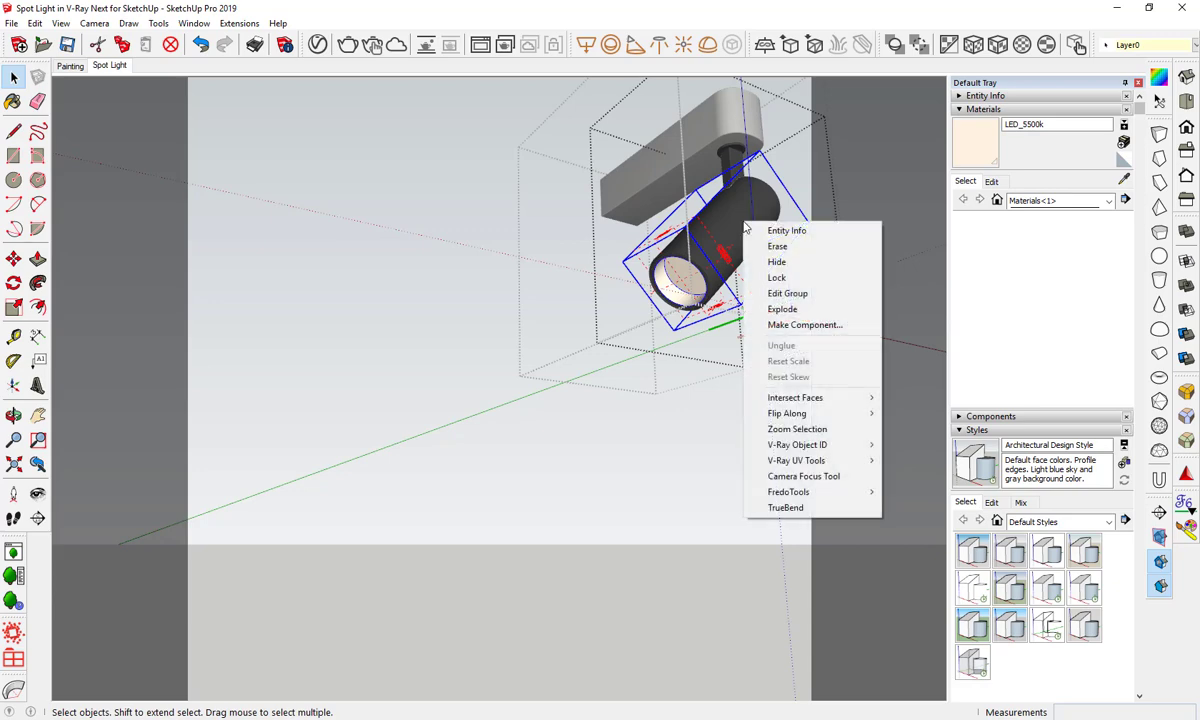
{"action": "left_click", "coordinate": [795, 291]}
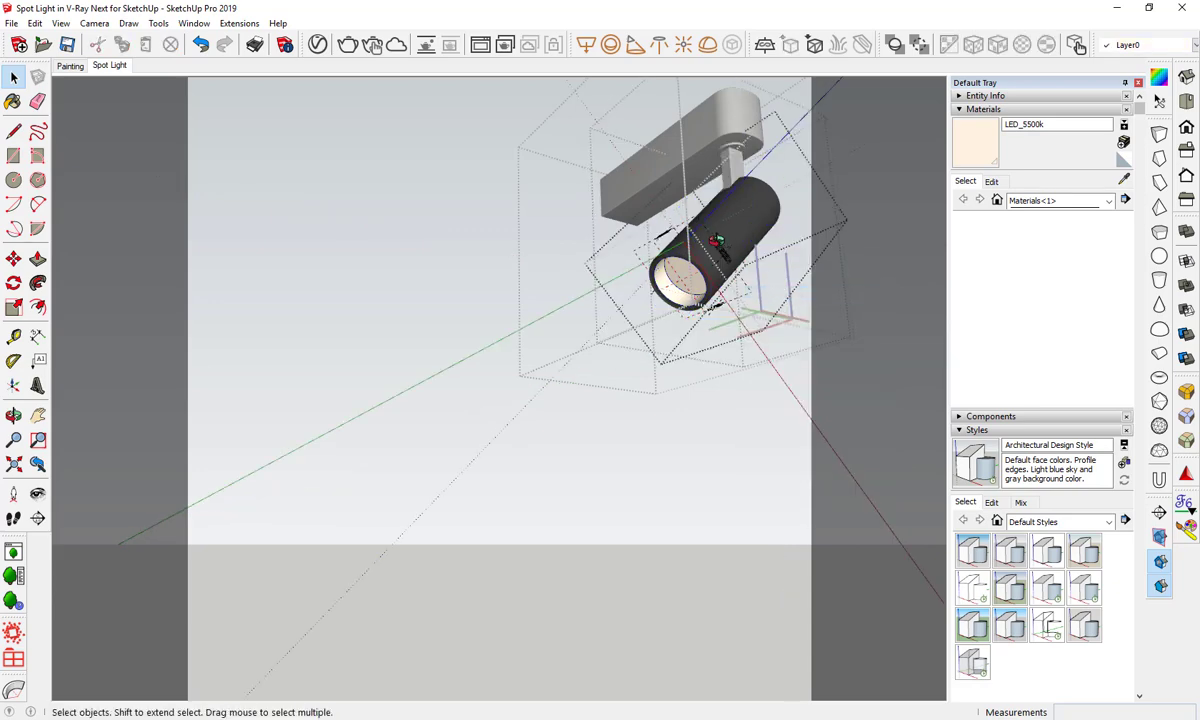
{"action": "middle_click_drag", "start_coordinate": [716, 242], "coordinate": [713, 325]}
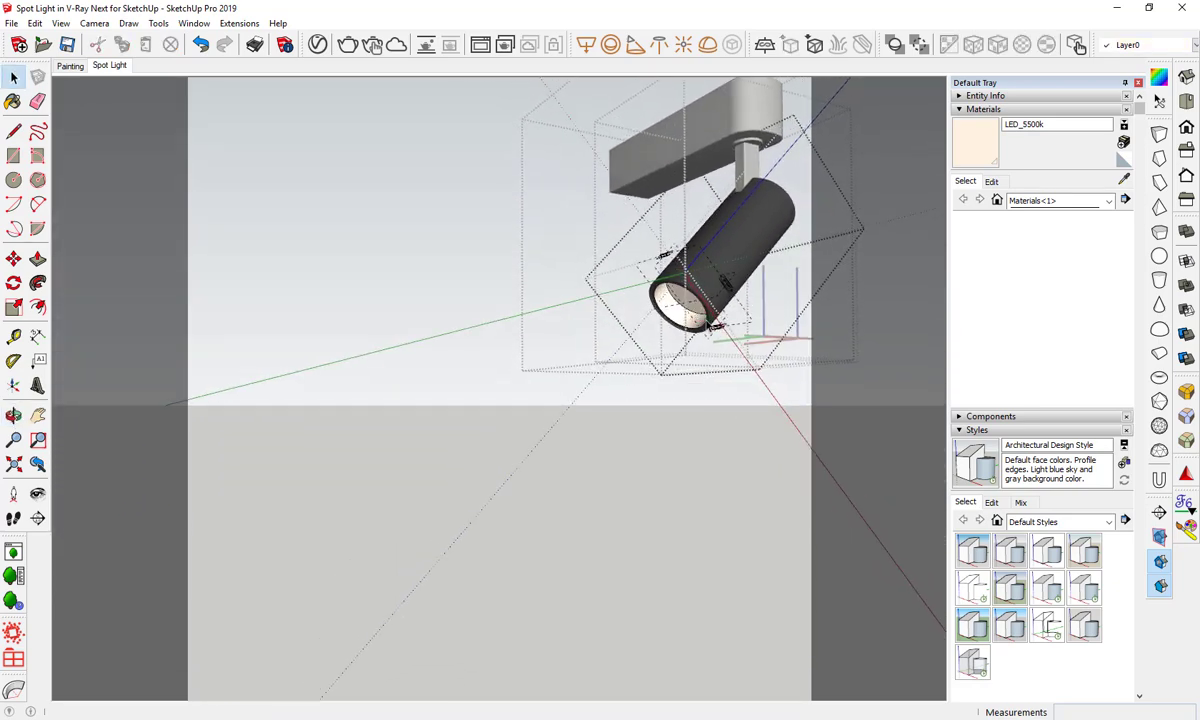
{"action": "scroll", "coordinate": [713, 323], "scroll_direction": "up", "scroll_amount": 2}
{"action": "scroll", "coordinate": [693, 312], "scroll_direction": "up", "scroll_amount": 2}
{"action": "middle_click_drag", "start_coordinate": [691, 312], "coordinate": [704, 284]}
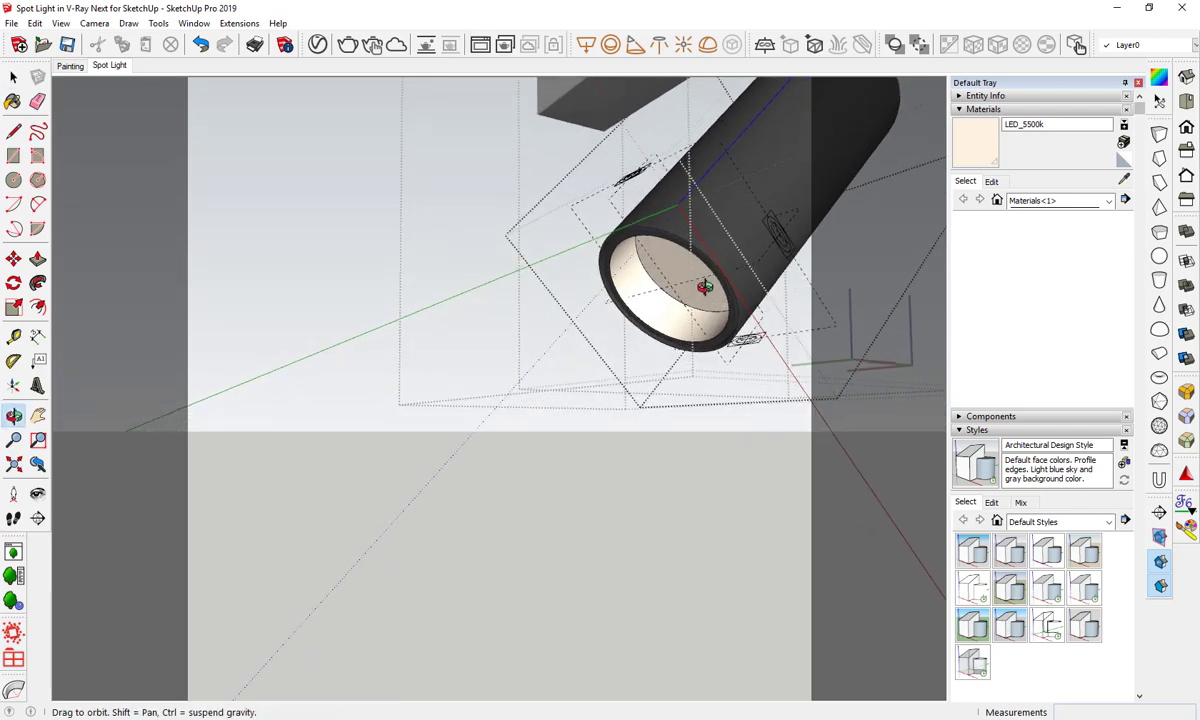
Place a V-Ray spot light inside the lamp cylinder's opening
{"action": "left_click", "coordinate": [635, 46]}
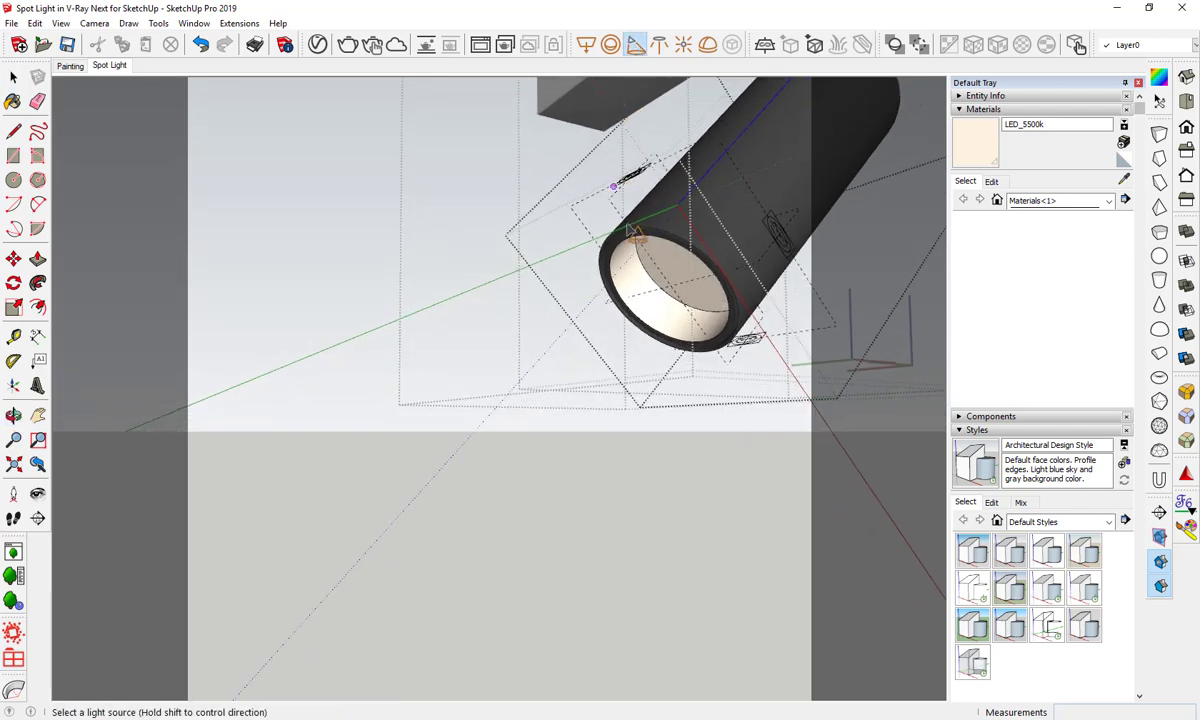
{"action": "scroll", "coordinate": [665, 296], "scroll_direction": "up", "scroll_amount": 1}
{"action": "scroll", "coordinate": [668, 296], "scroll_direction": "up", "scroll_amount": 2}
{"action": "scroll", "coordinate": [673, 294], "scroll_direction": "up", "scroll_amount": 2}
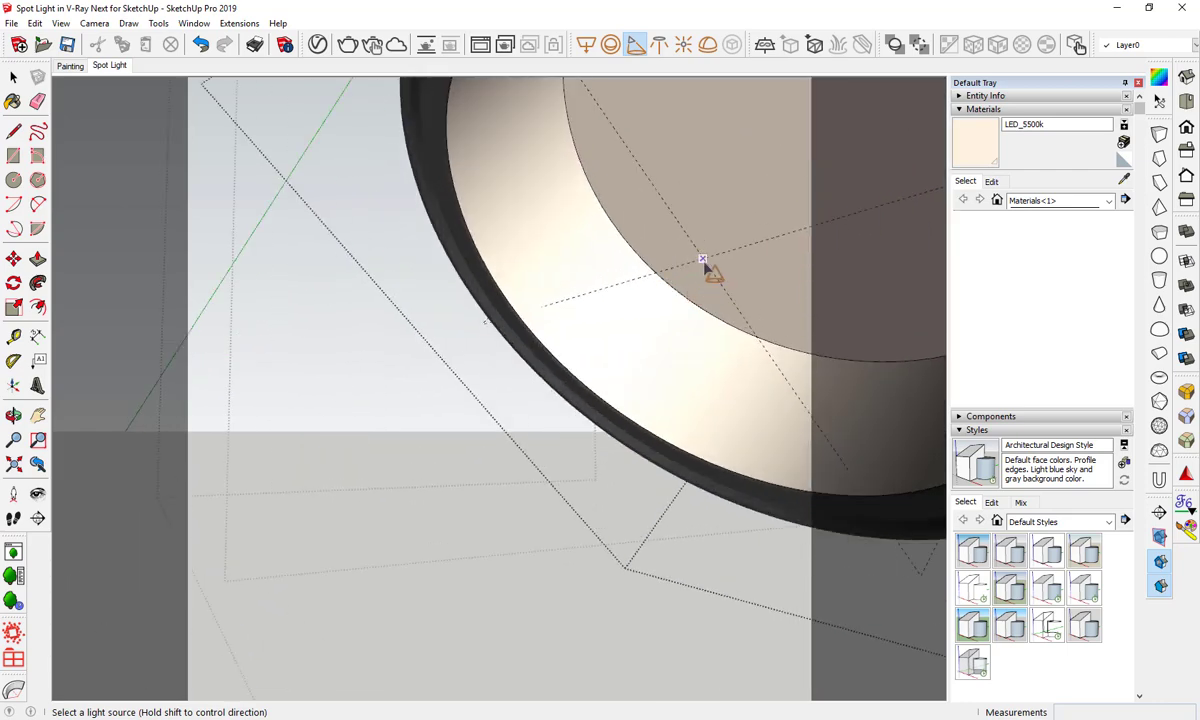
{"action": "left_click", "coordinate": [703, 262]}
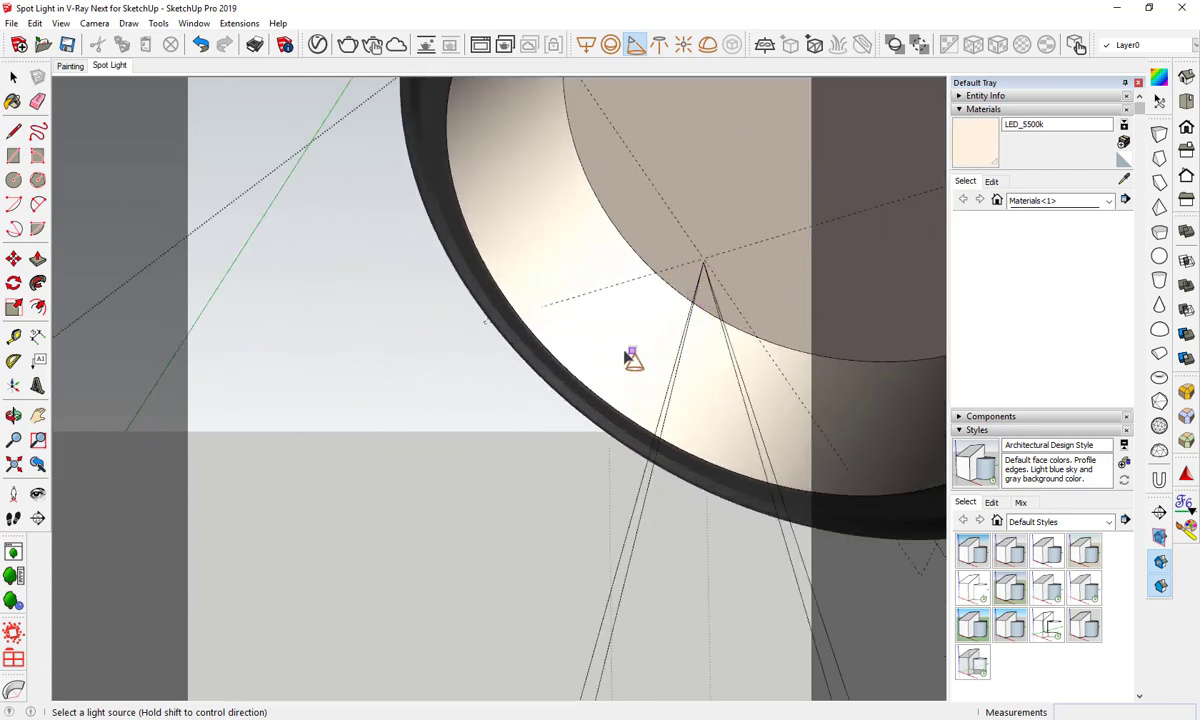
{"action": "scroll", "coordinate": [611, 343], "scroll_direction": "down", "scroll_amount": 2}
{"action": "mouse_move", "coordinate": [670, 368]}
{"action": "middle_mouse_down"}
{"action": "mouse_move", "coordinate": [552, 380]}
{"action": "mouse_move", "coordinate": [576, 437]}
{"action": "middle_mouse_up"}
Reposition the new spot light with Move, picking it up by its apex
{"action": "left_click", "coordinate": [13, 77]}
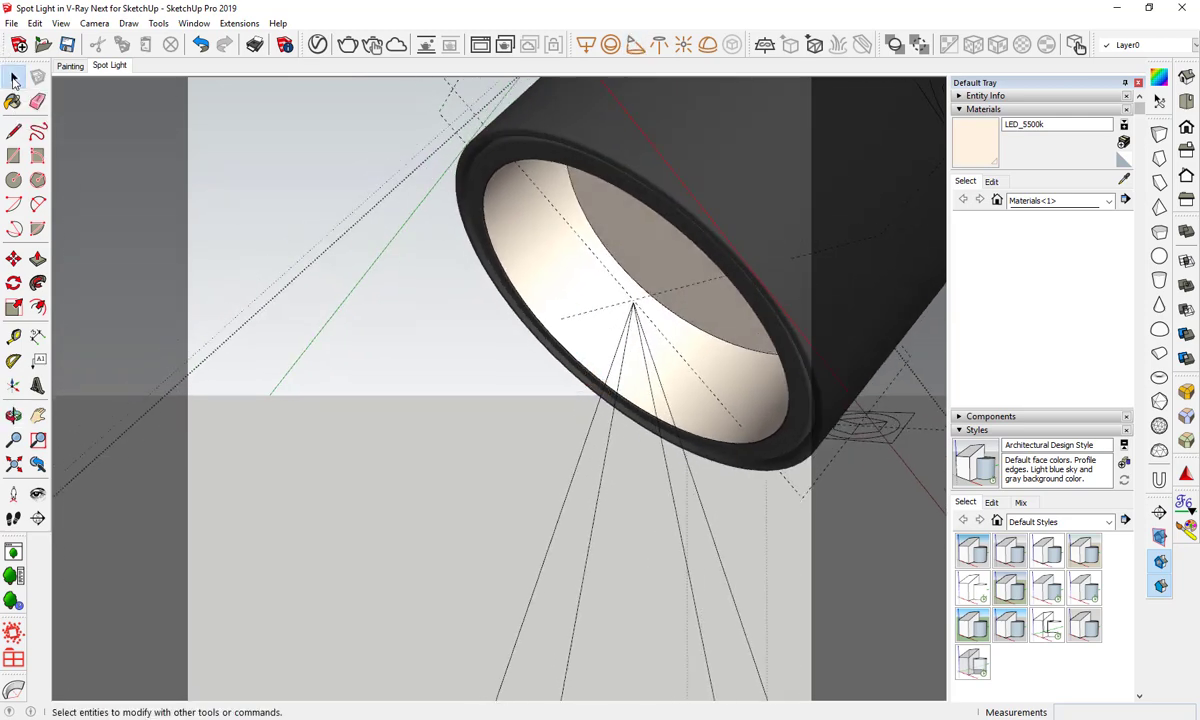
{"action": "left_click", "coordinate": [670, 476]}
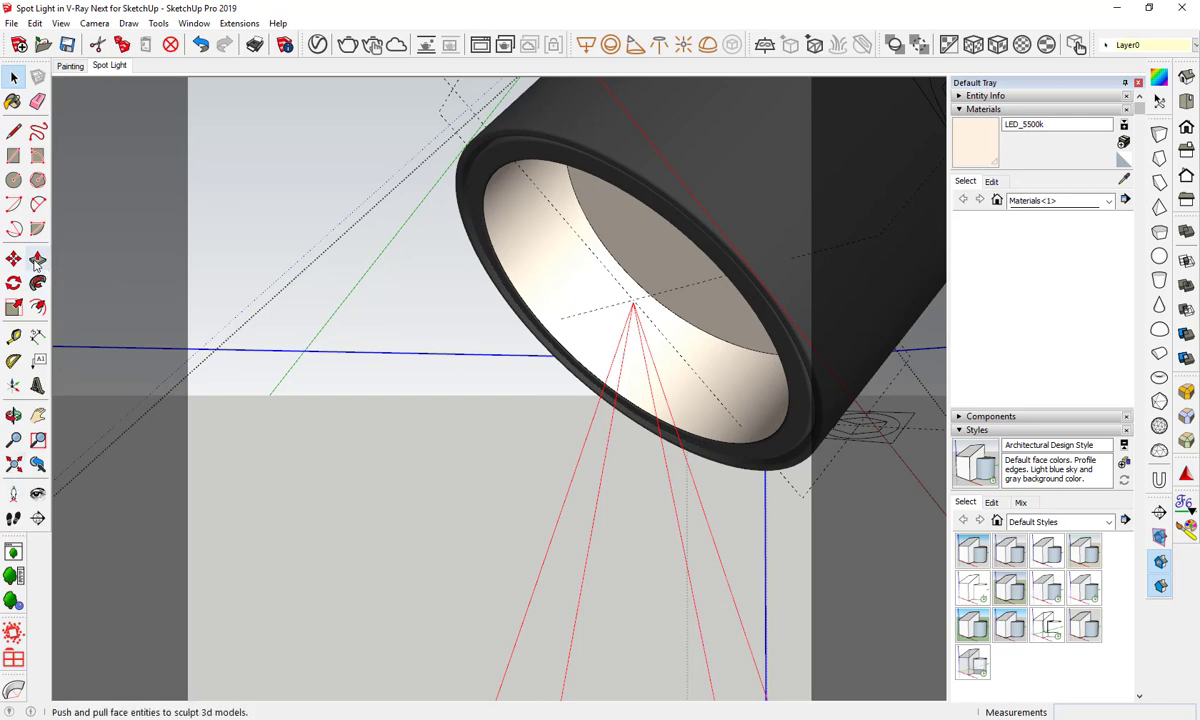
{"action": "left_click", "coordinate": [13, 259]}
{"action": "scroll", "coordinate": [622, 290], "scroll_direction": "up", "scroll_amount": 1}
{"action": "scroll", "coordinate": [618, 292], "scroll_direction": "up", "scroll_amount": 2}
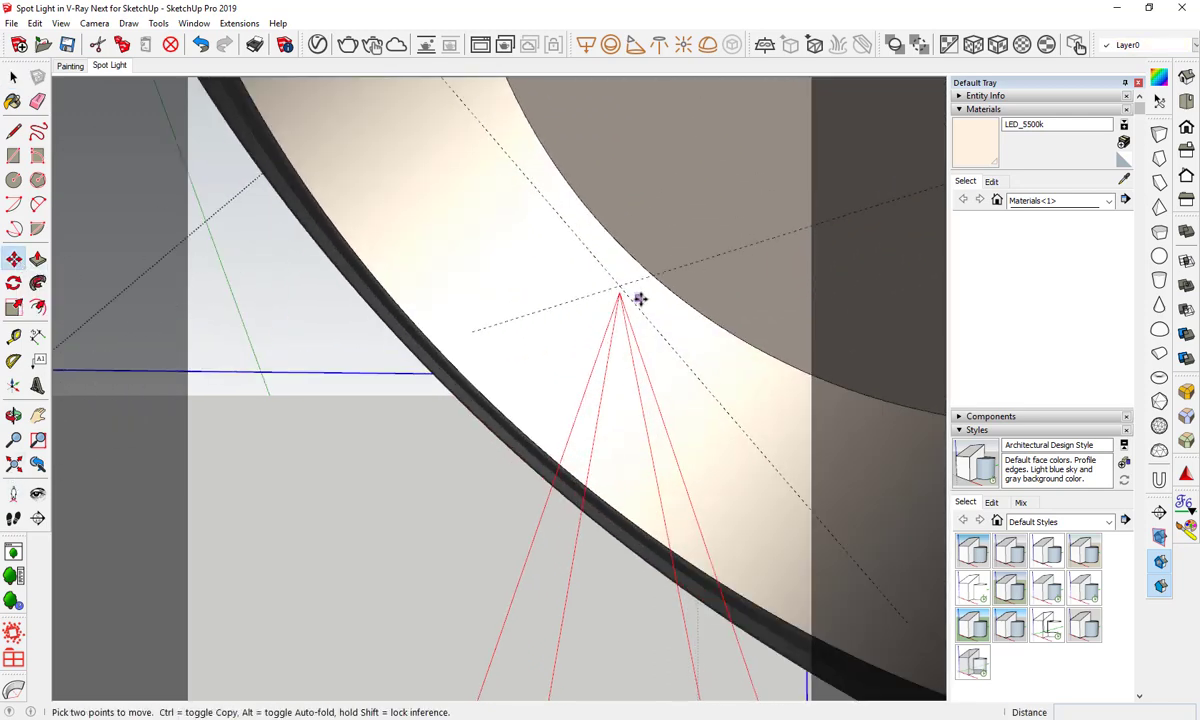
{"action": "scroll", "coordinate": [615, 294], "scroll_direction": "up", "scroll_amount": 1}
{"action": "left_click", "coordinate": [614, 289]}
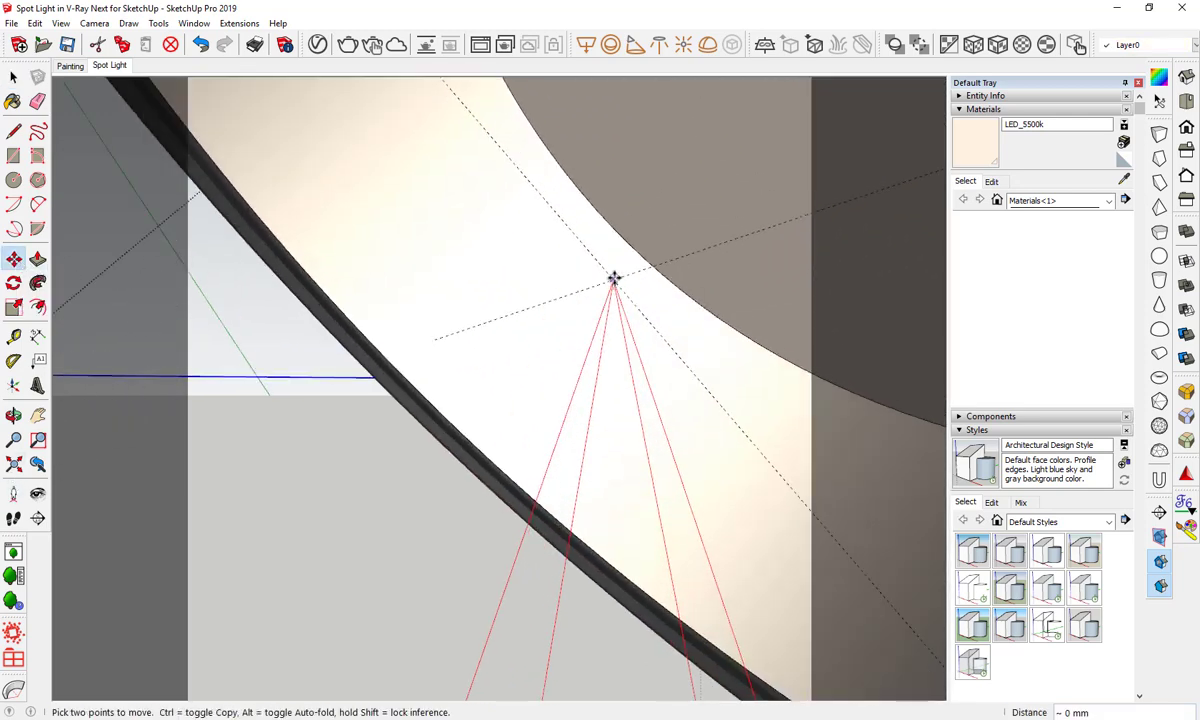
{"action": "left_click", "coordinate": [14, 77]}
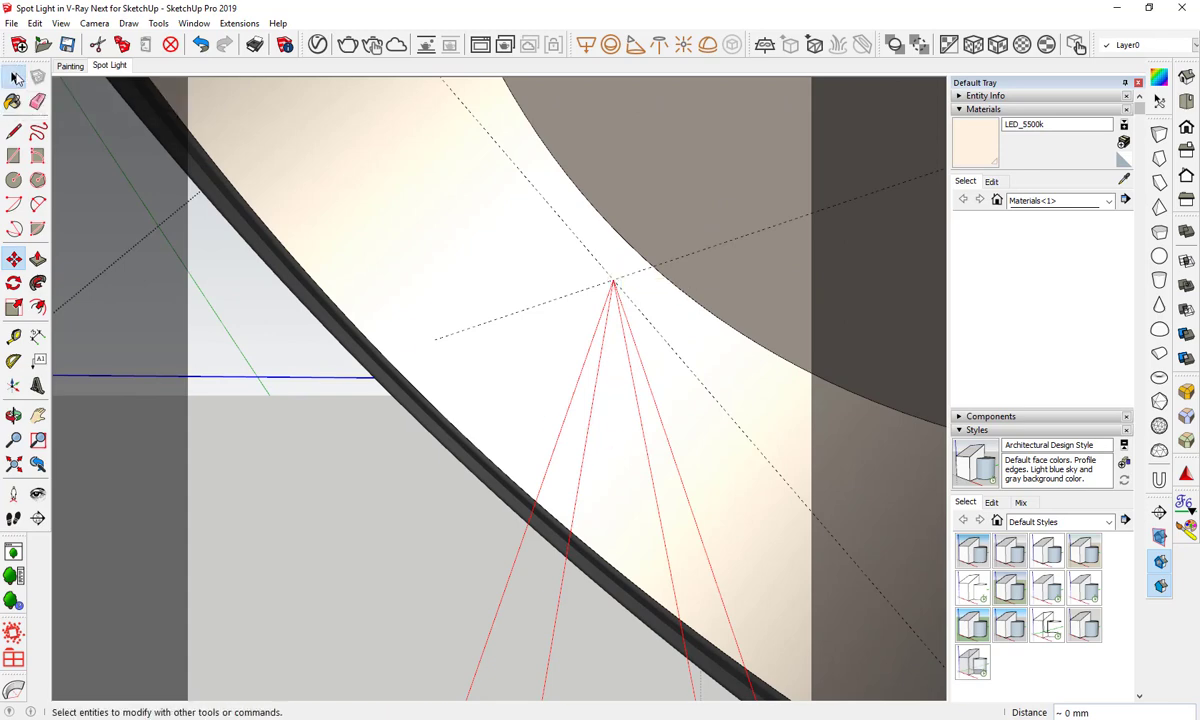
Draw a rectangle of about 67 mm by 25 mm across the lamp's lens
{"action": "left_click", "coordinate": [13, 155]}
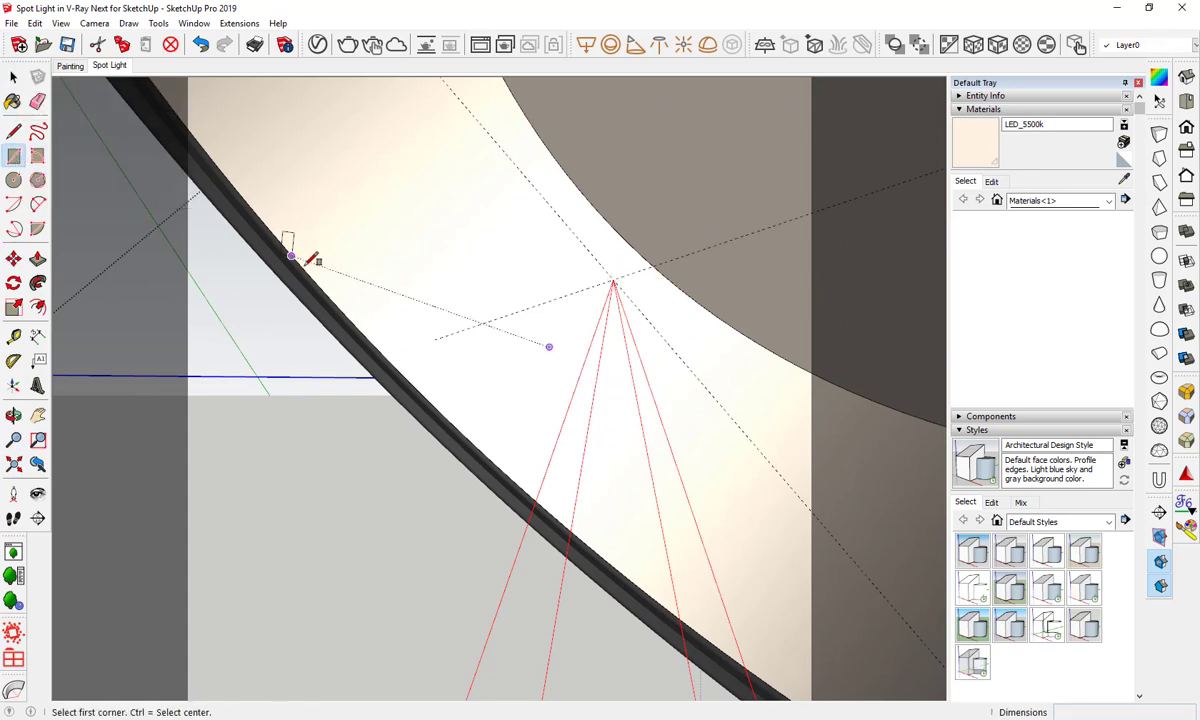
{"action": "scroll", "coordinate": [295, 240], "scroll_direction": "down", "scroll_amount": 3}
{"action": "scroll", "coordinate": [347, 318], "scroll_direction": "up", "scroll_amount": 5}
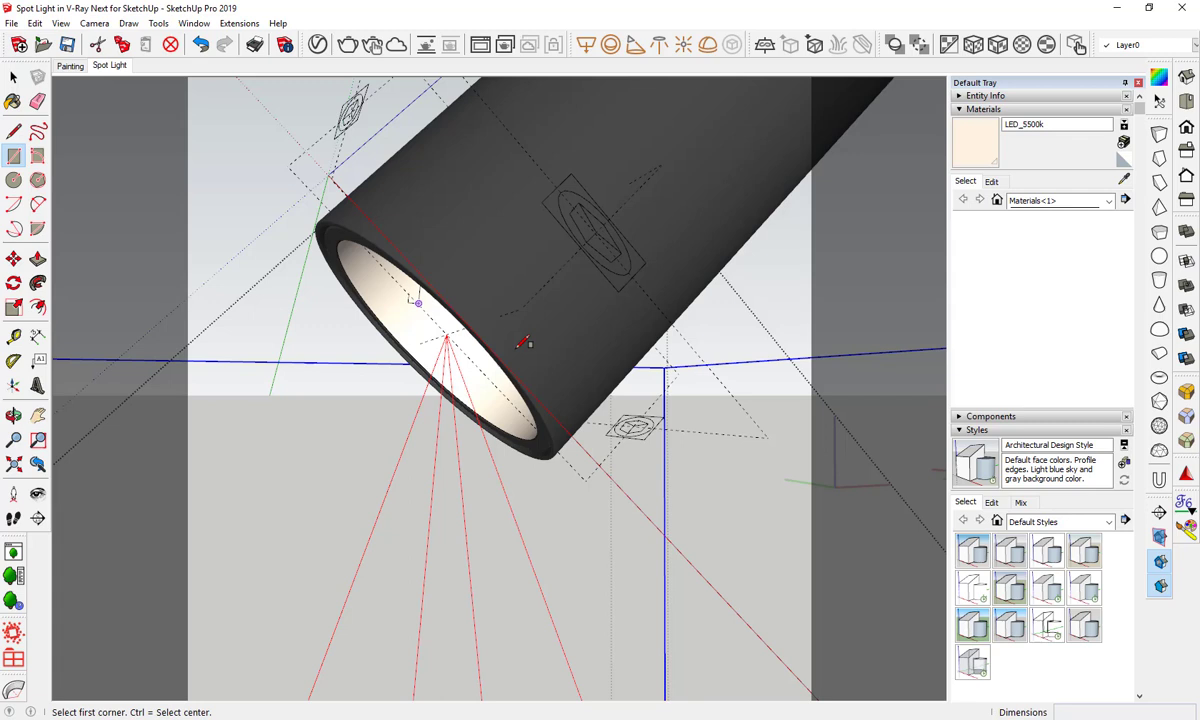
{"action": "left_click", "coordinate": [677, 368]}
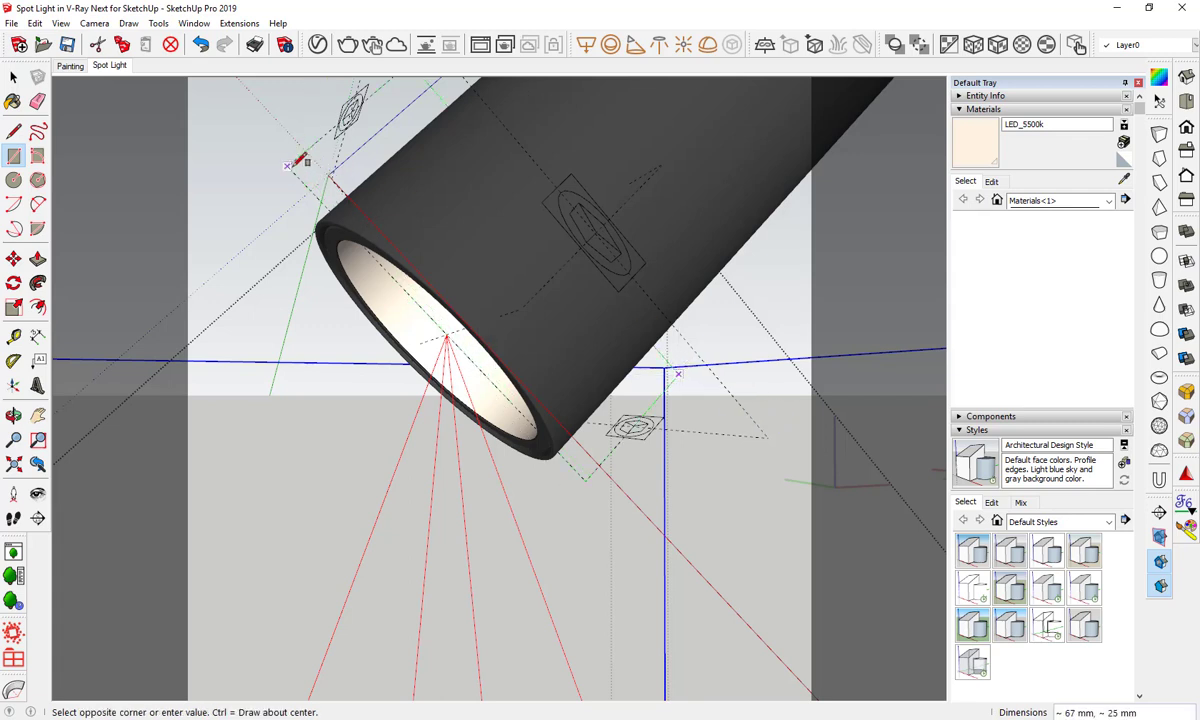
{"action": "left_click", "coordinate": [288, 160]}
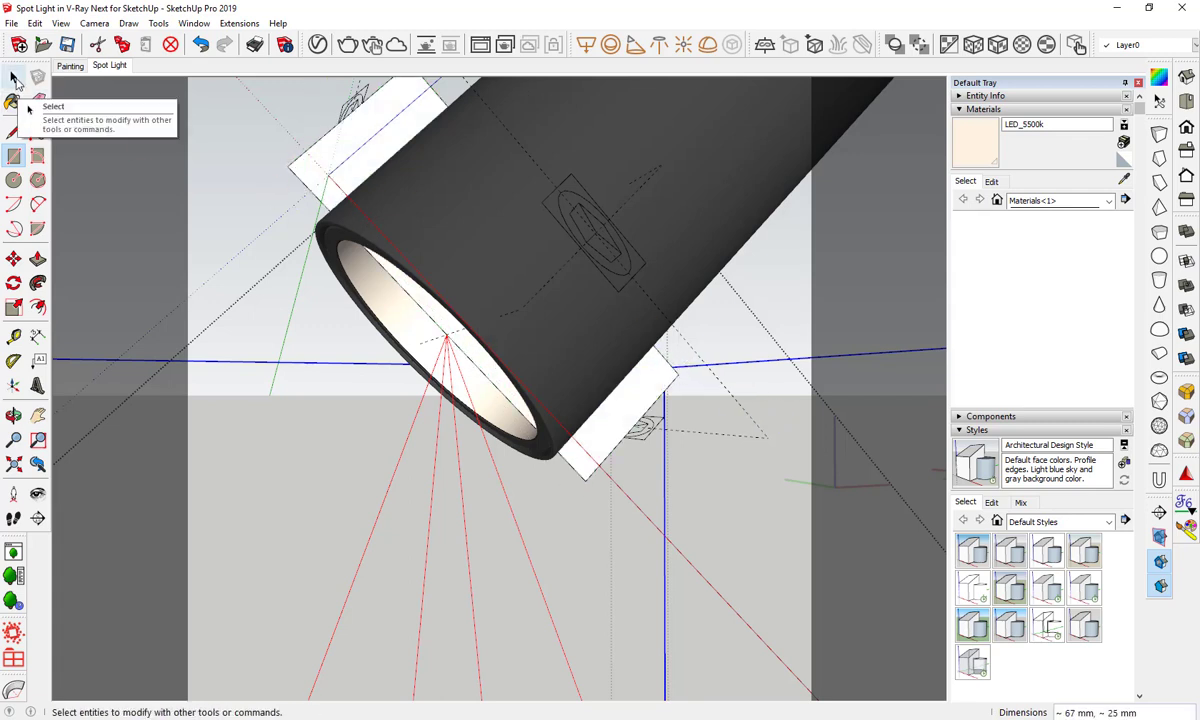
{"action": "left_click", "coordinate": [13, 77]}
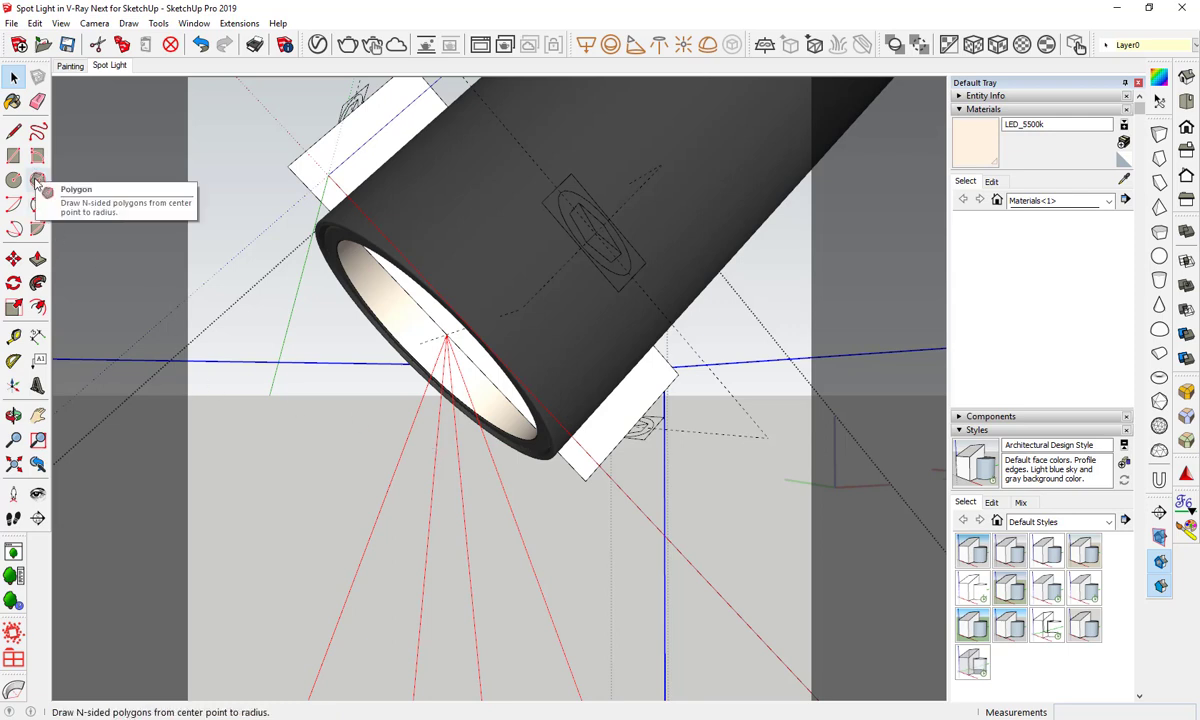
Rotate the spot light 45° so it tilts along the lamp head
{"action": "left_click", "coordinate": [16, 285]}
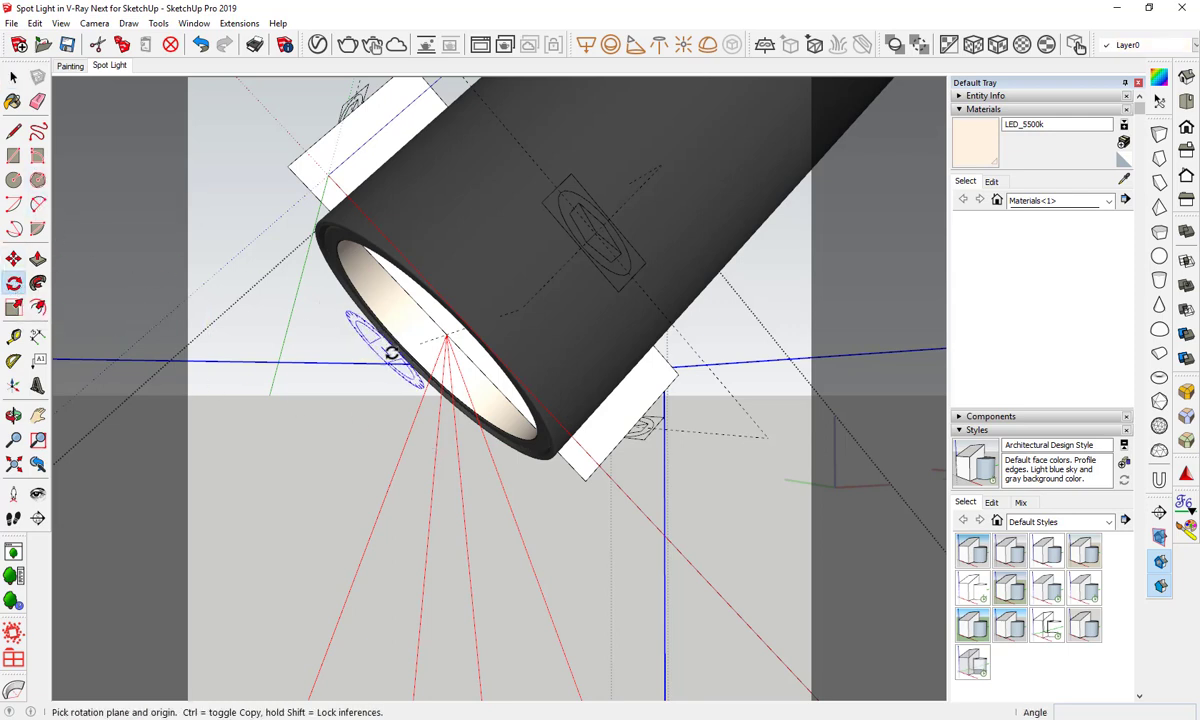
{"action": "scroll", "coordinate": [389, 322], "scroll_direction": "up", "scroll_amount": 2}
{"action": "scroll", "coordinate": [429, 348], "scroll_direction": "up", "scroll_amount": 3}
{"action": "scroll", "coordinate": [482, 335], "scroll_direction": "up", "scroll_amount": 2}
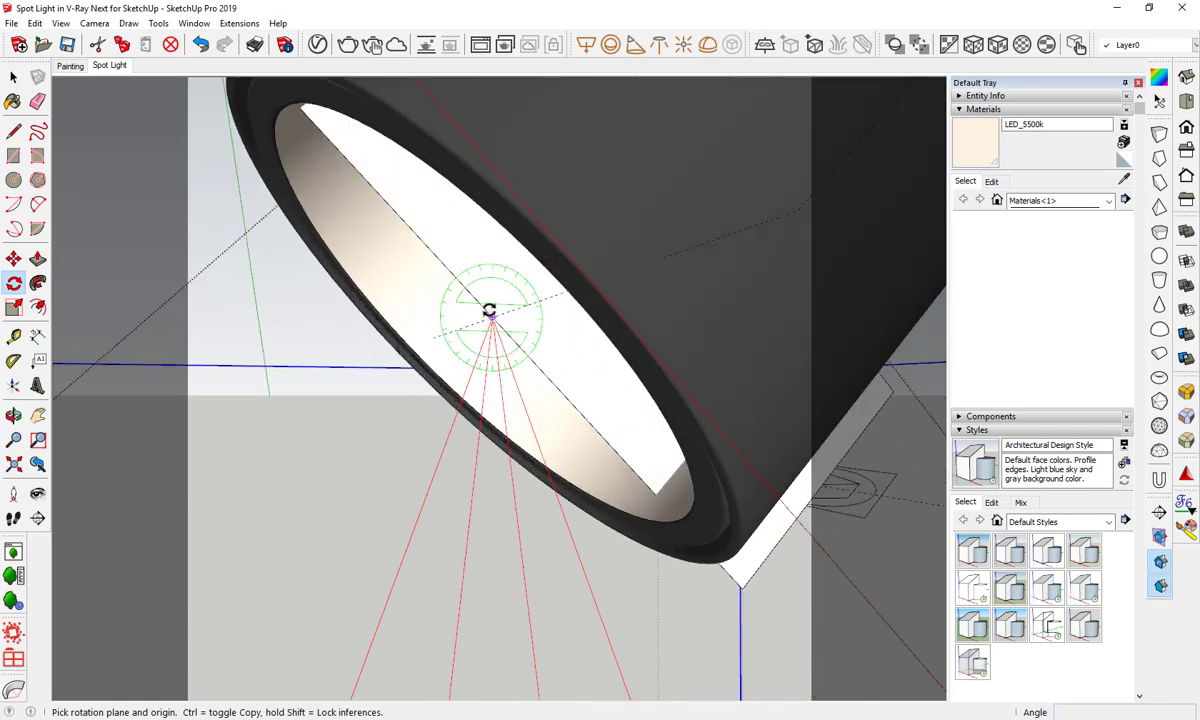
{"action": "scroll", "coordinate": [493, 321], "scroll_direction": "down", "scroll_amount": 2}
{"action": "scroll", "coordinate": [495, 321], "scroll_direction": "down", "scroll_amount": 3}
{"action": "scroll", "coordinate": [497, 322], "scroll_direction": "down", "scroll_amount": 3}
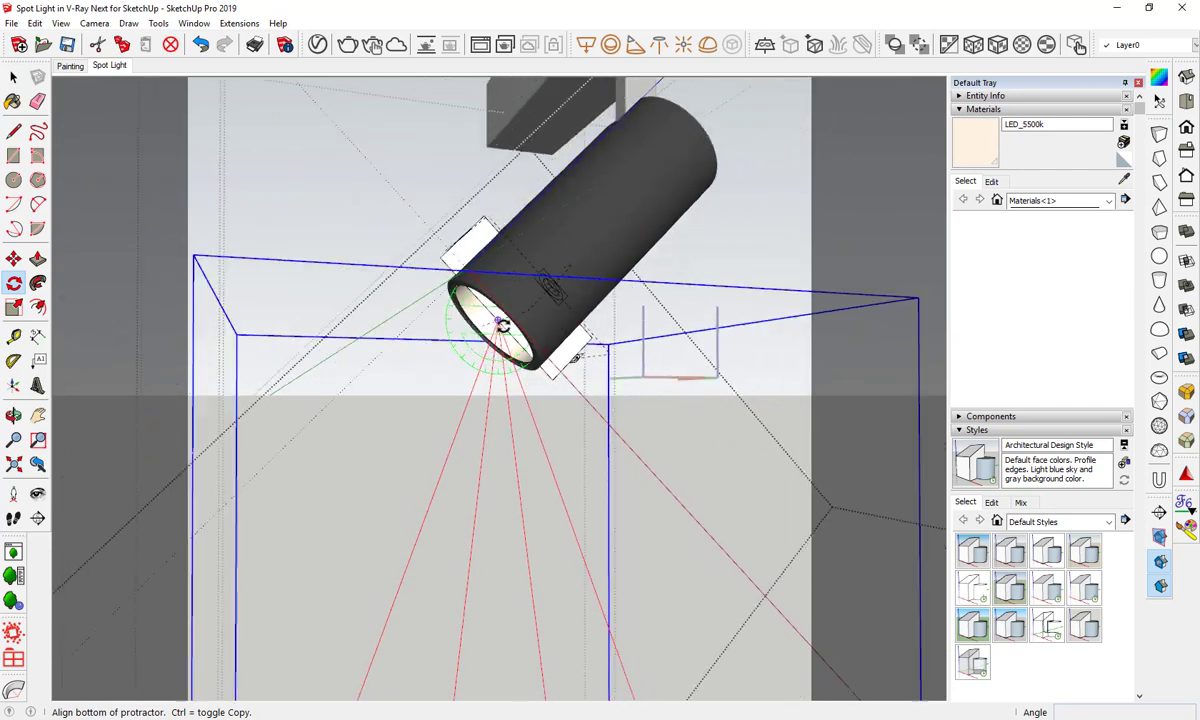
{"action": "scroll", "coordinate": [497, 322], "scroll_direction": "down", "scroll_amount": 2}
{"action": "middle_click_drag", "start_coordinate": [799, 364], "coordinate": [707, 410]}
{"action": "scroll", "coordinate": [718, 407], "scroll_direction": "down", "scroll_amount": 3}
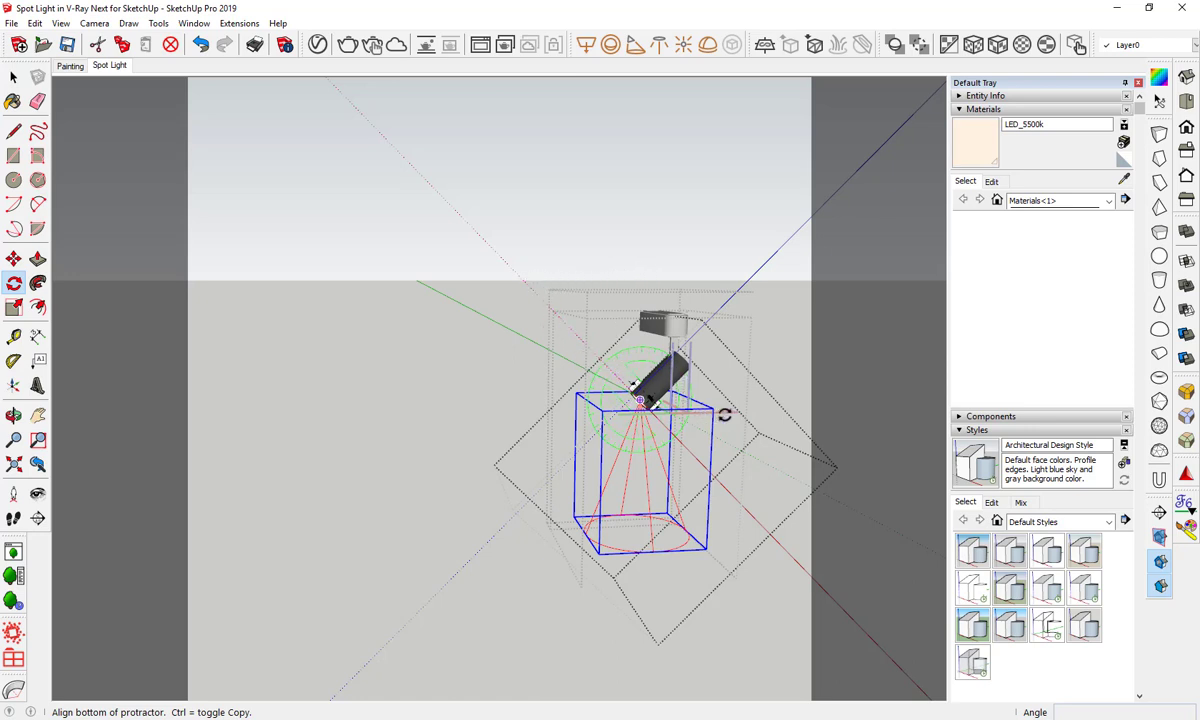
{"action": "left_click", "coordinate": [553, 301]}
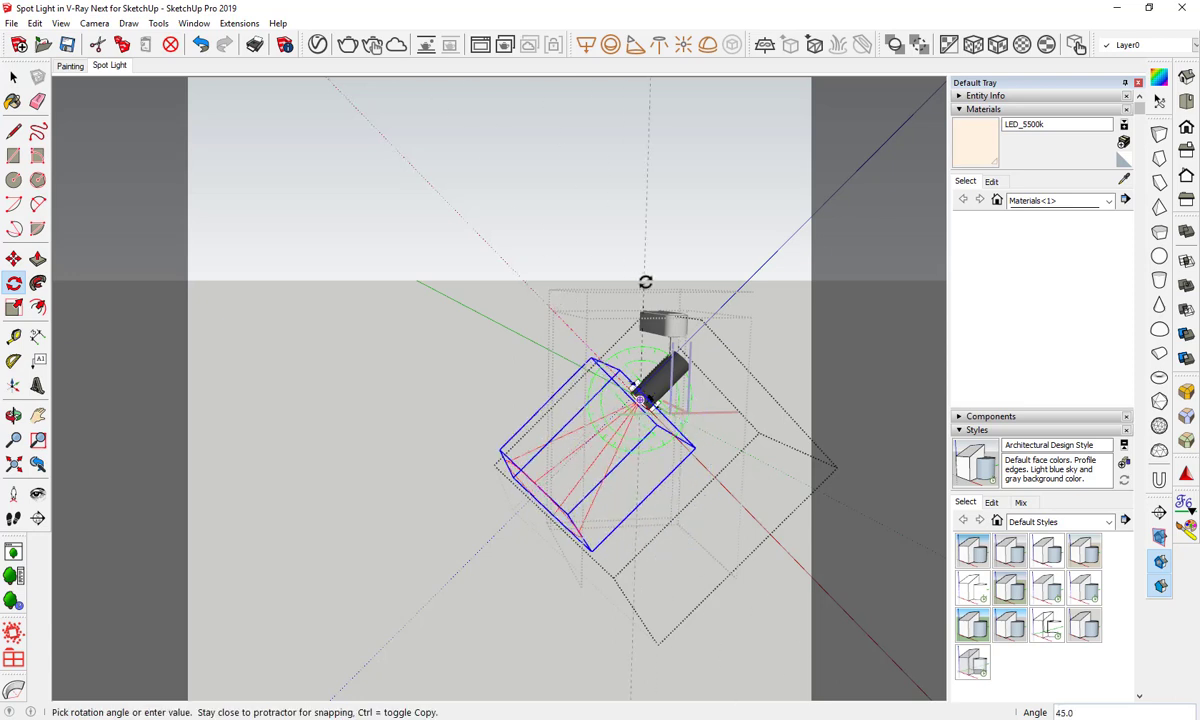
{"action": "type", "text": "45"}
{"action": "left_click", "coordinate": [645, 282]}
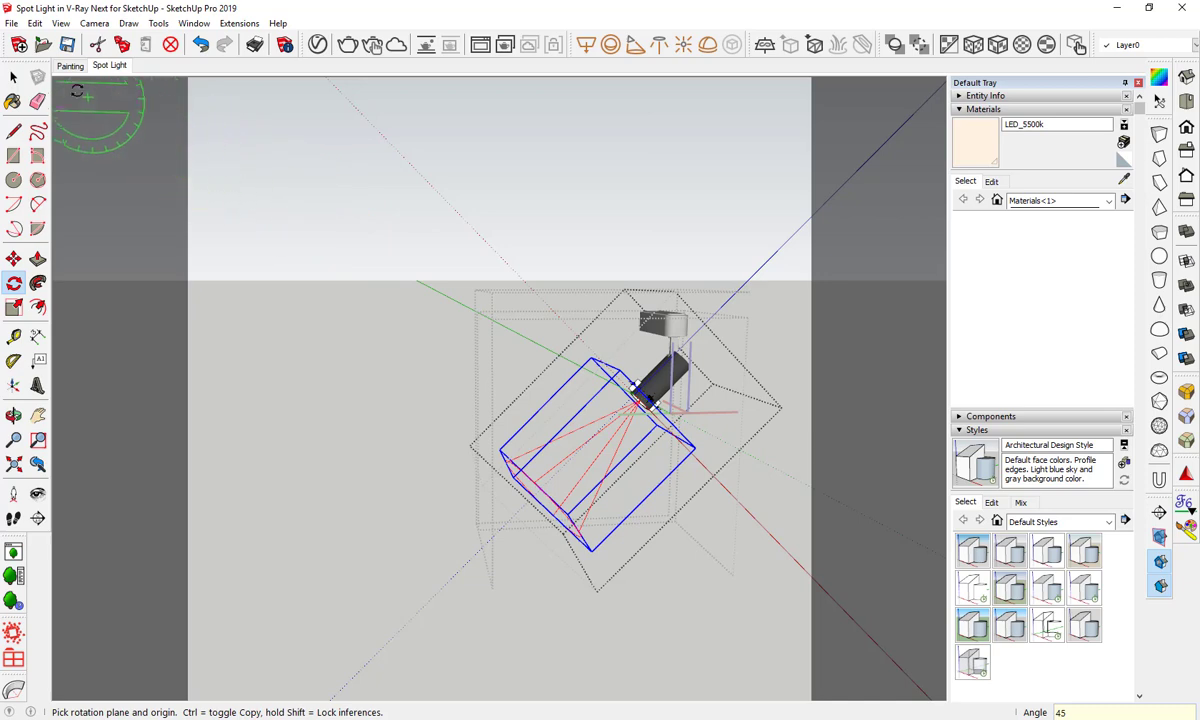
{"action": "left_click", "coordinate": [13, 78]}
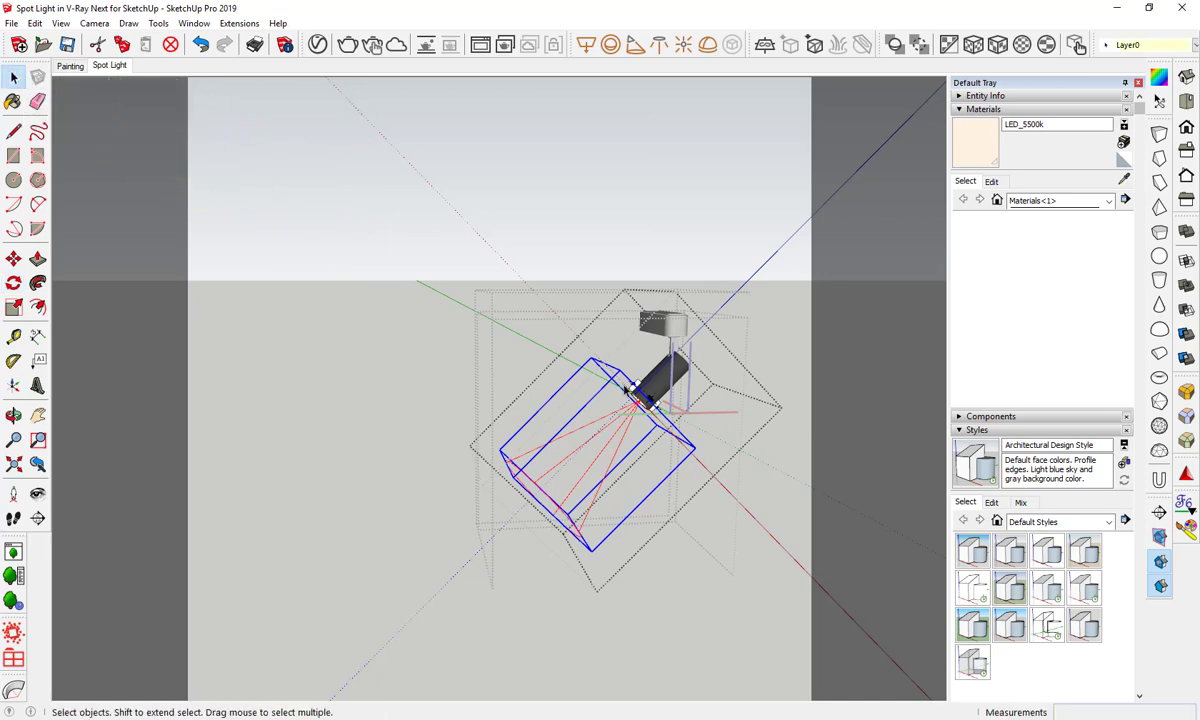
Erase the two leftover rectangles at the lamp's opening
{"action": "scroll", "coordinate": [628, 388], "scroll_direction": "up", "scroll_amount": 2}
{"action": "scroll", "coordinate": [640, 382], "scroll_direction": "up", "scroll_amount": 2}
{"action": "scroll", "coordinate": [650, 378], "scroll_direction": "up", "scroll_amount": 2}
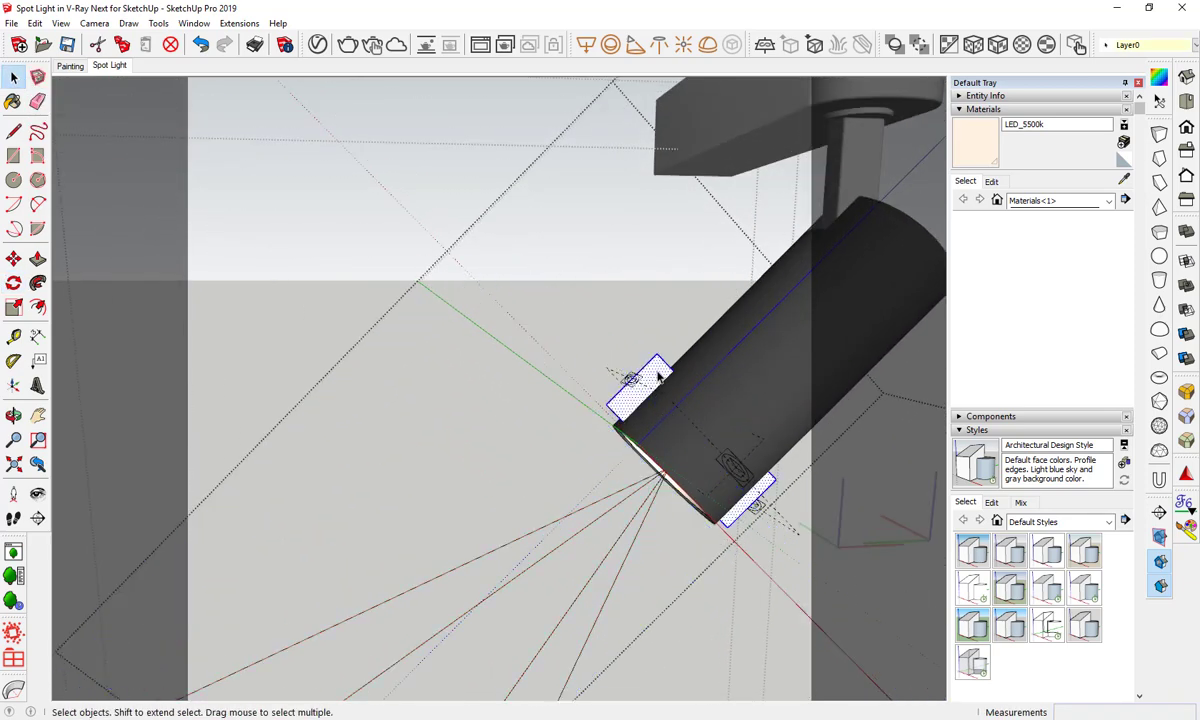
{"action": "left_click", "coordinate": [170, 44]}
{"action": "scroll", "coordinate": [505, 280], "scroll_direction": "down", "scroll_amount": 5}
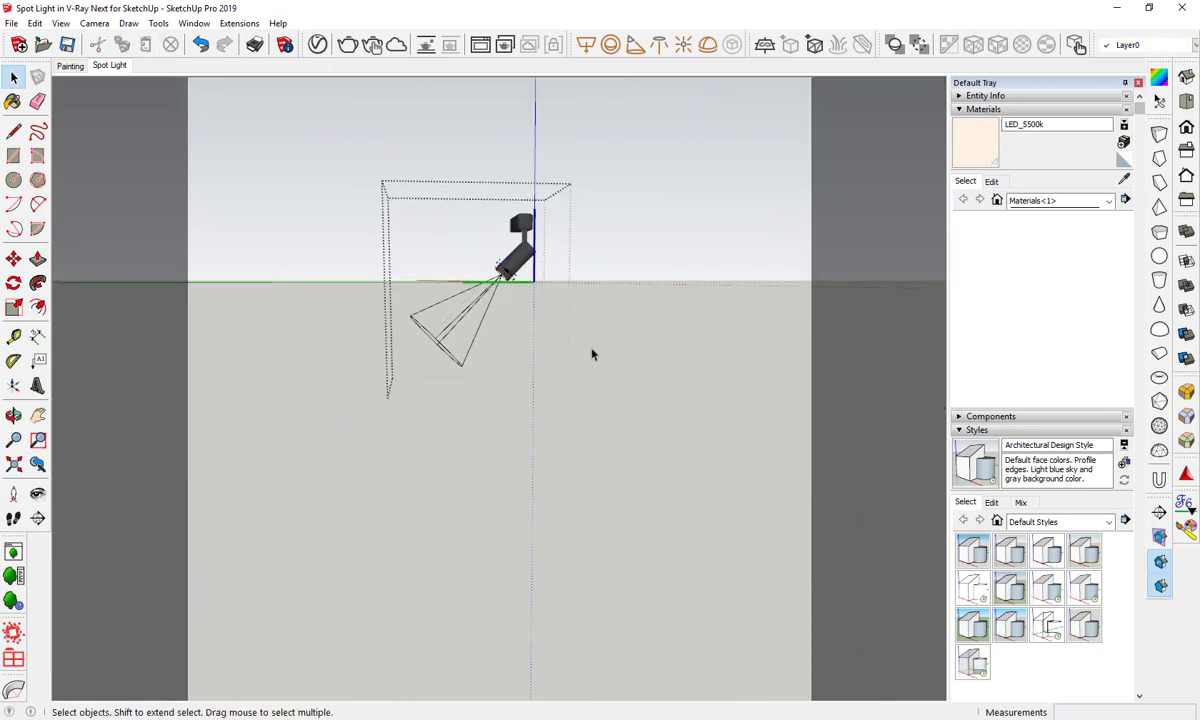
{"action": "left_click", "coordinate": [75, 66]}
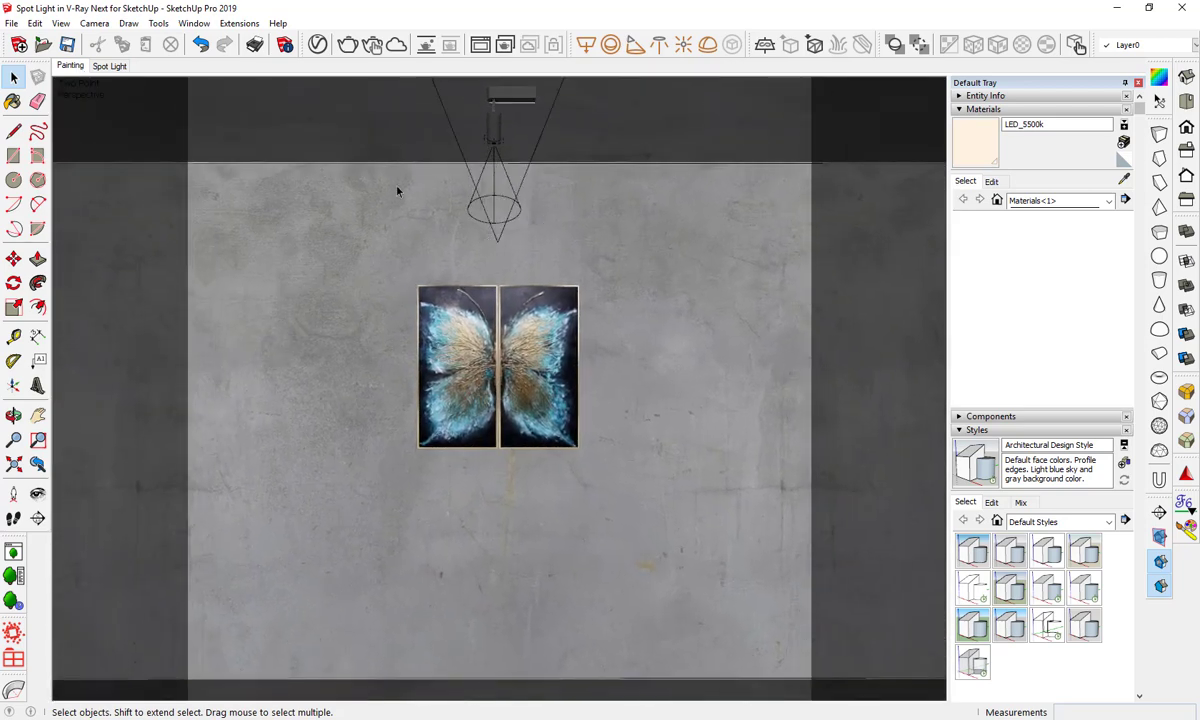
{"action": "left_click", "coordinate": [348, 44]}
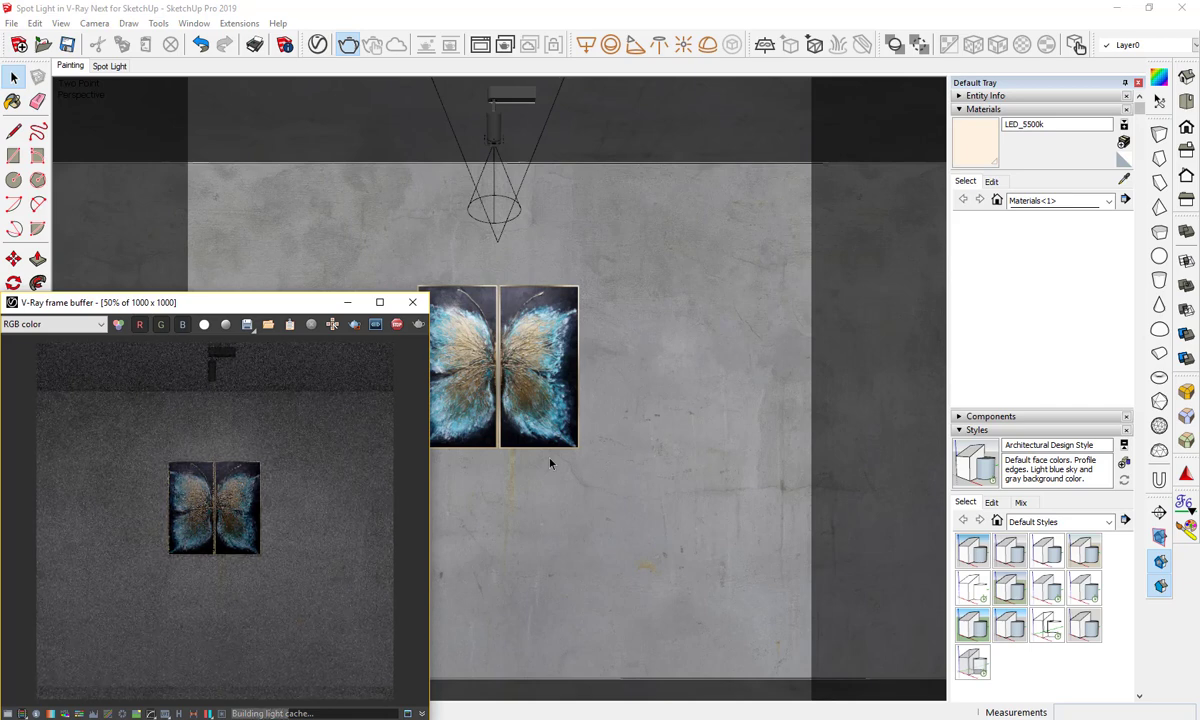
{"action": "left_click", "coordinate": [412, 302]}
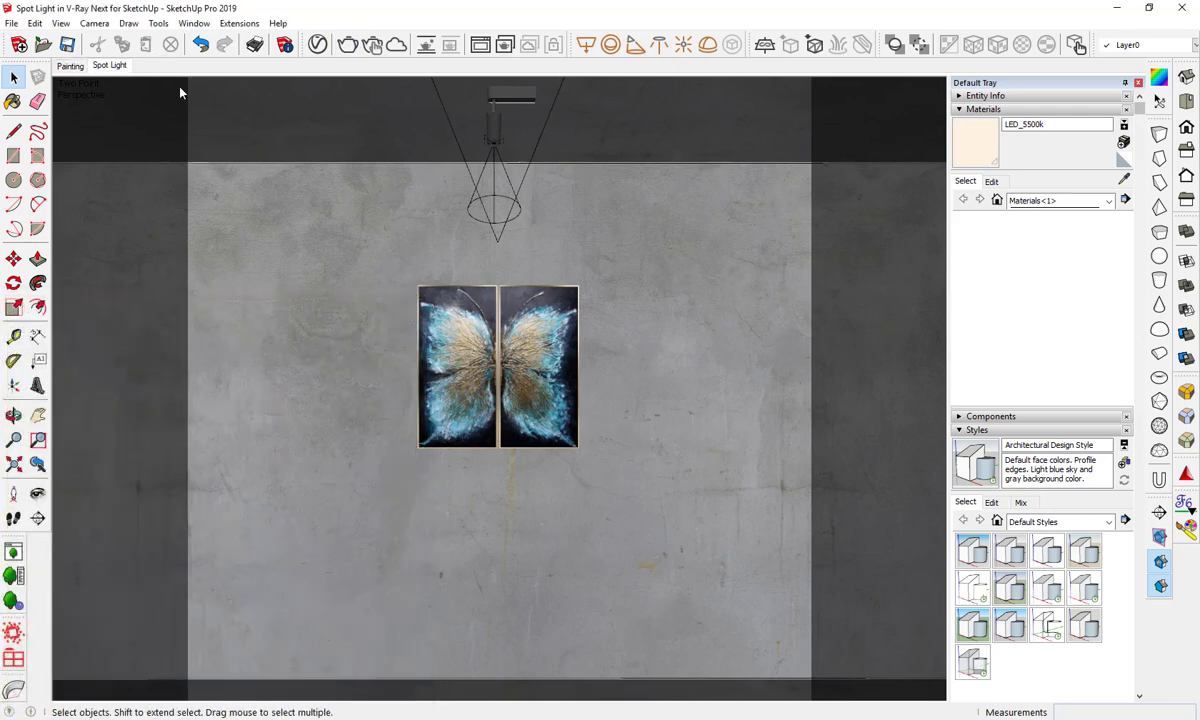
{"action": "left_click", "coordinate": [110, 66]}
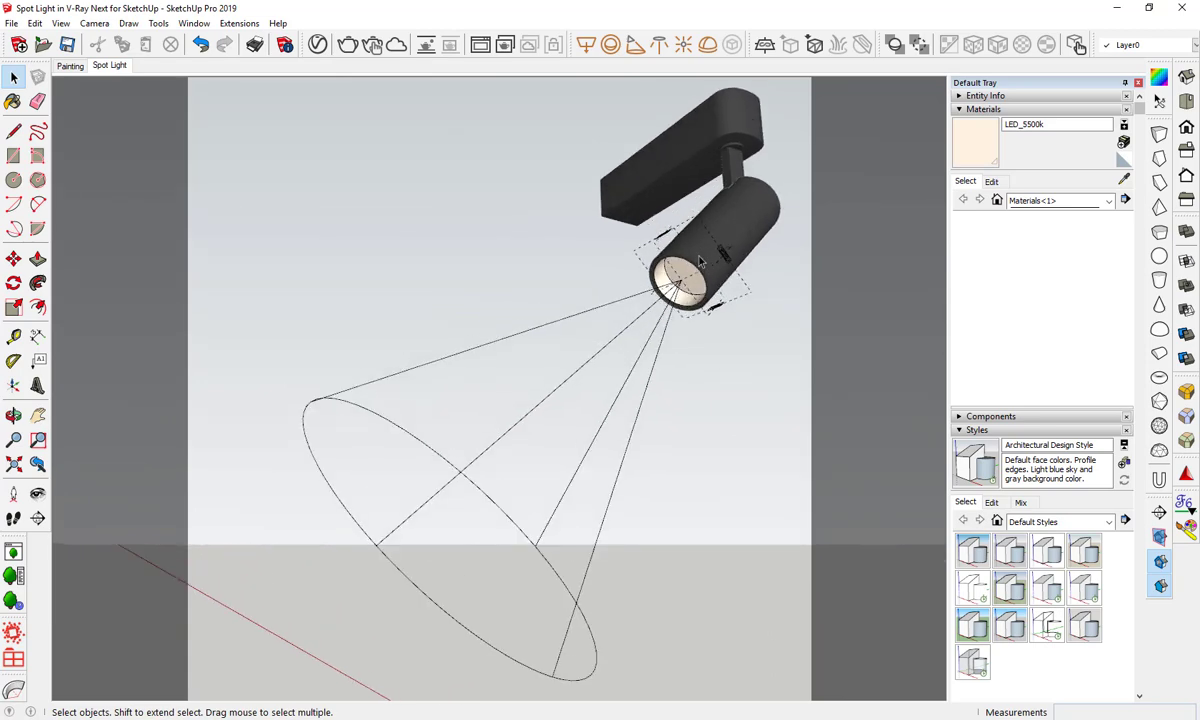
Open the fixture and the light's group, and select the spot light inside
{"action": "left_click", "coordinate": [700, 261]}
{"action": "double_click", "coordinate": [700, 261]}
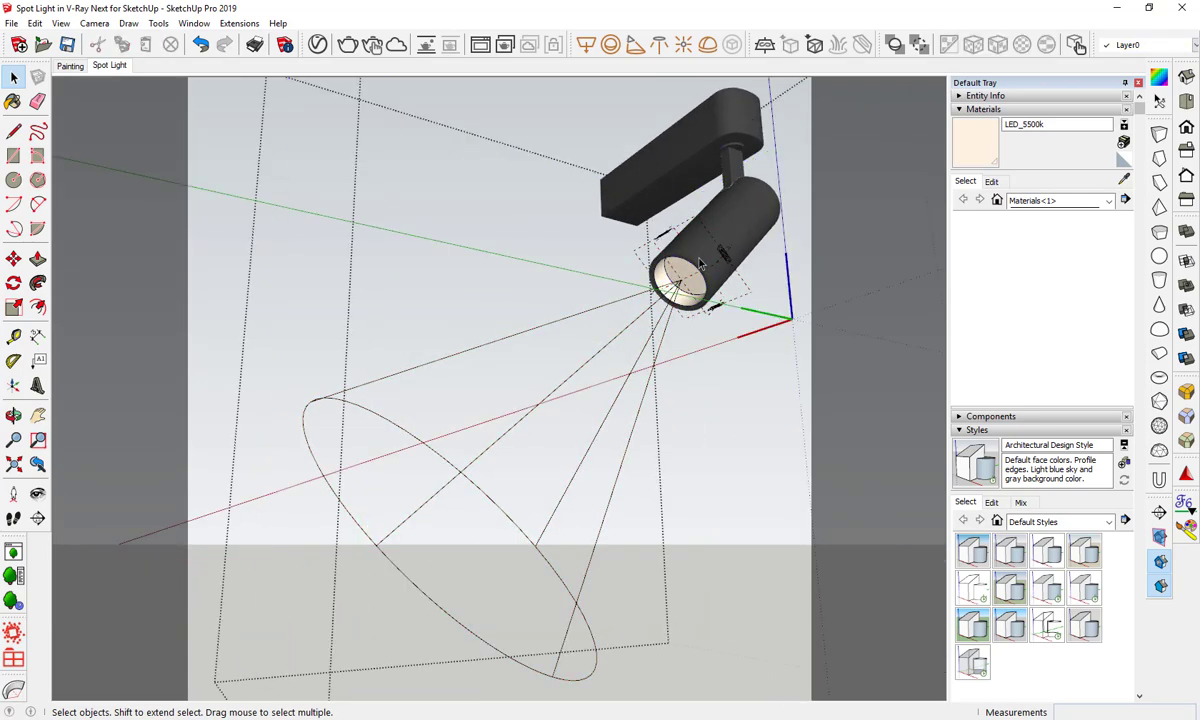
{"action": "left_click", "coordinate": [700, 261]}
{"action": "right_click", "coordinate": [700, 261]}
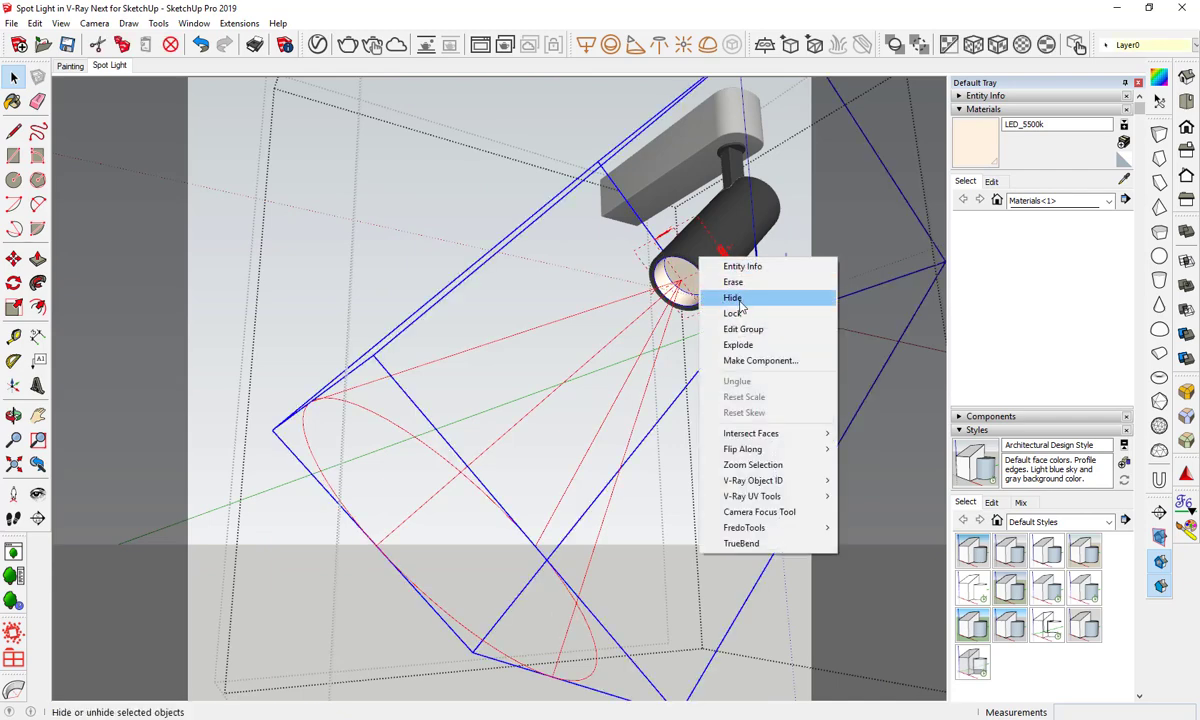
{"action": "left_click", "coordinate": [736, 328]}
{"action": "left_click", "coordinate": [700, 261]}
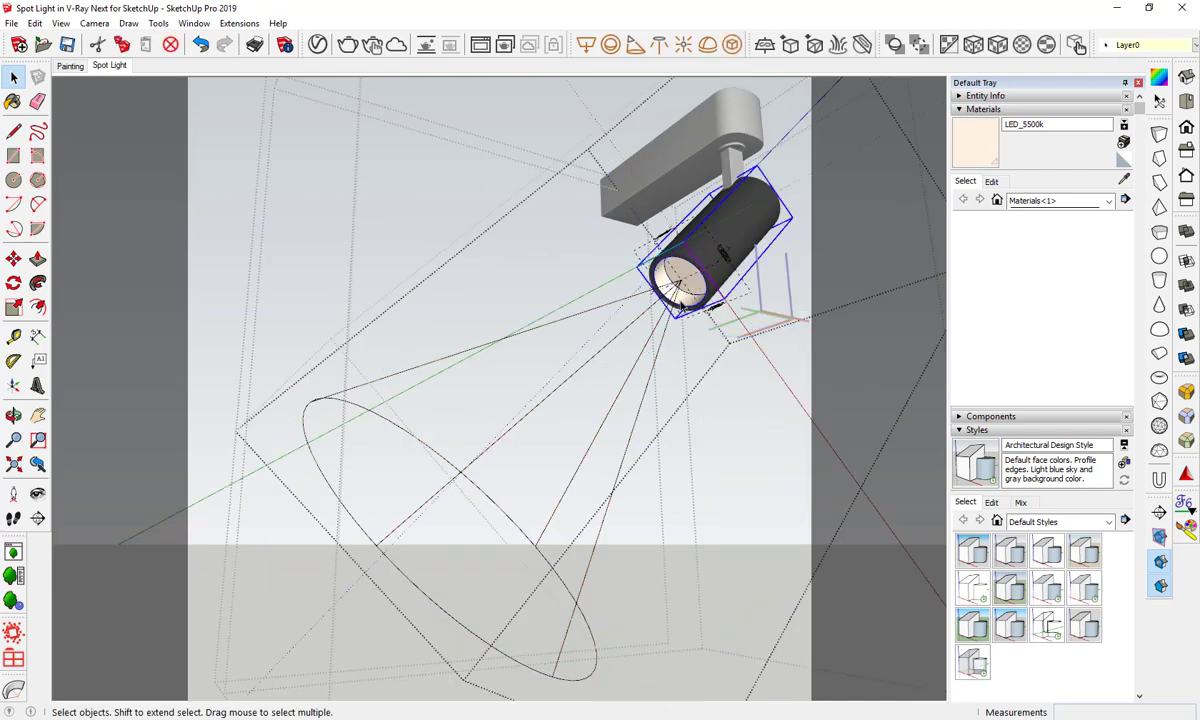
{"action": "scroll", "coordinate": [636, 325], "scroll_direction": "up", "scroll_amount": 1}
{"action": "scroll", "coordinate": [650, 315], "scroll_direction": "up", "scroll_amount": 3}
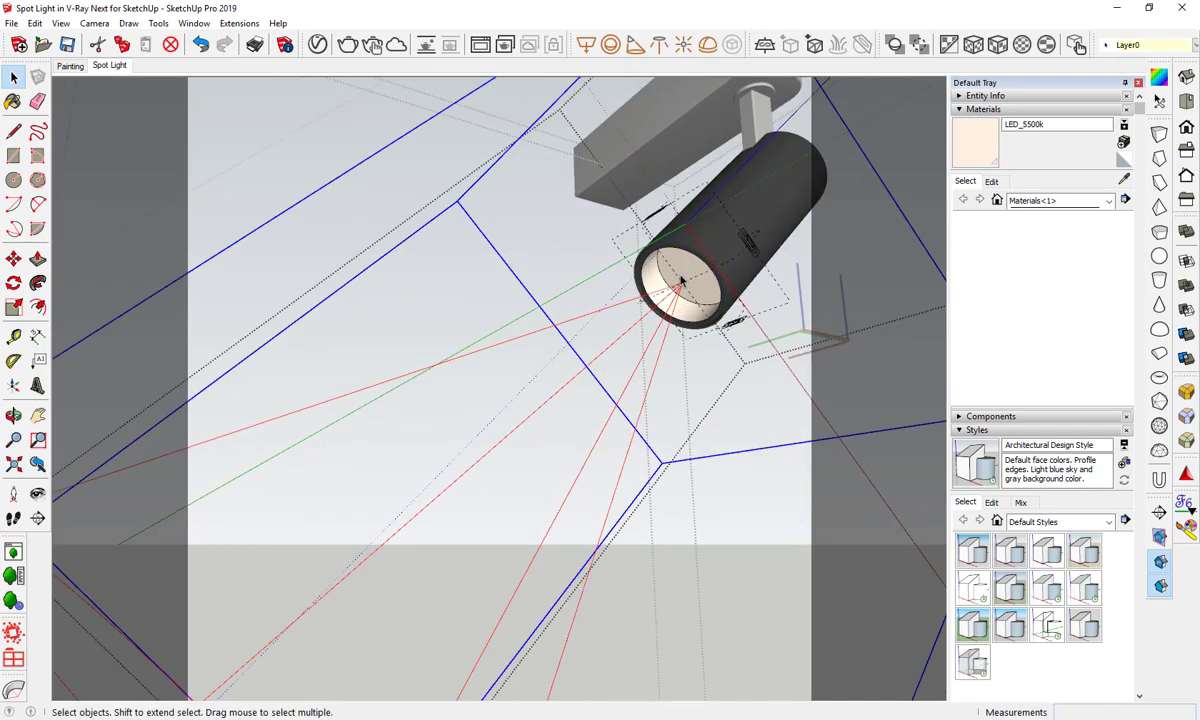
{"action": "scroll", "coordinate": [665, 305], "scroll_direction": "up", "scroll_amount": 3}
{"action": "scroll", "coordinate": [680, 295], "scroll_direction": "up", "scroll_amount": 3}
{"action": "mouse_move", "coordinate": [686, 289]}
{"action": "middle_mouse_down"}
{"action": "mouse_move", "coordinate": [630, 319]}
{"action": "mouse_move", "coordinate": [652, 311]}
{"action": "middle_mouse_up"}
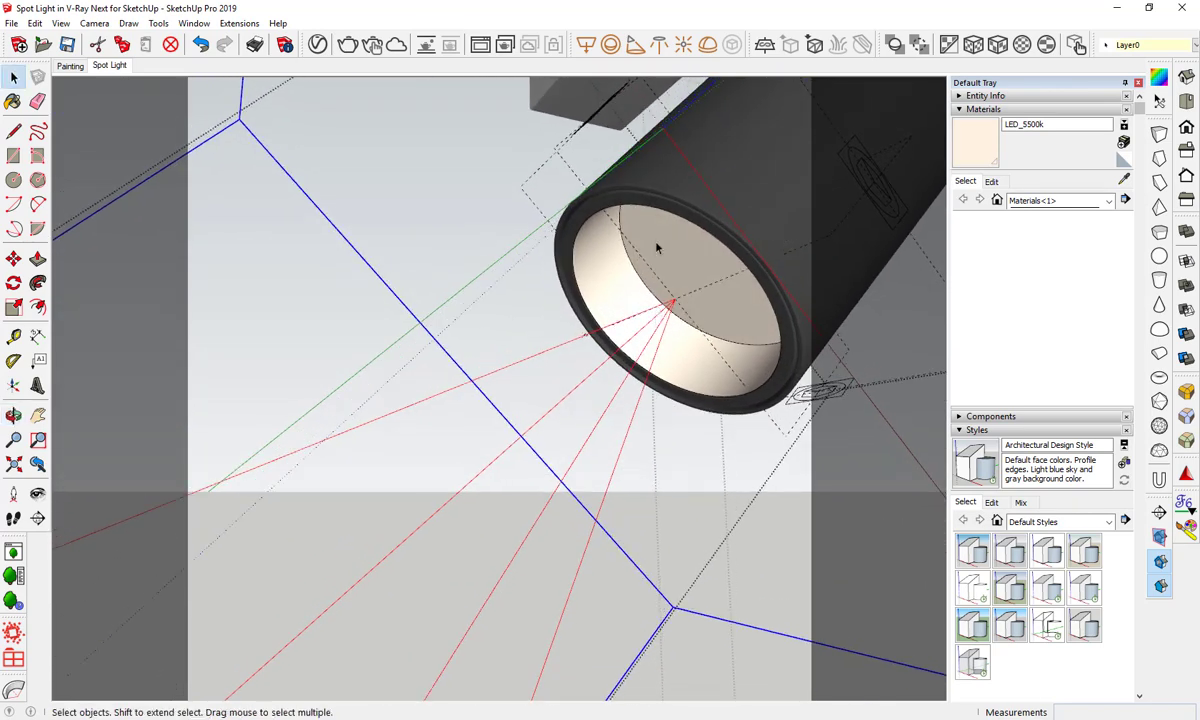
Move the spot light about 3 mm along the blue axis into the opening, then exit the group
{"action": "left_click", "coordinate": [13, 259]}
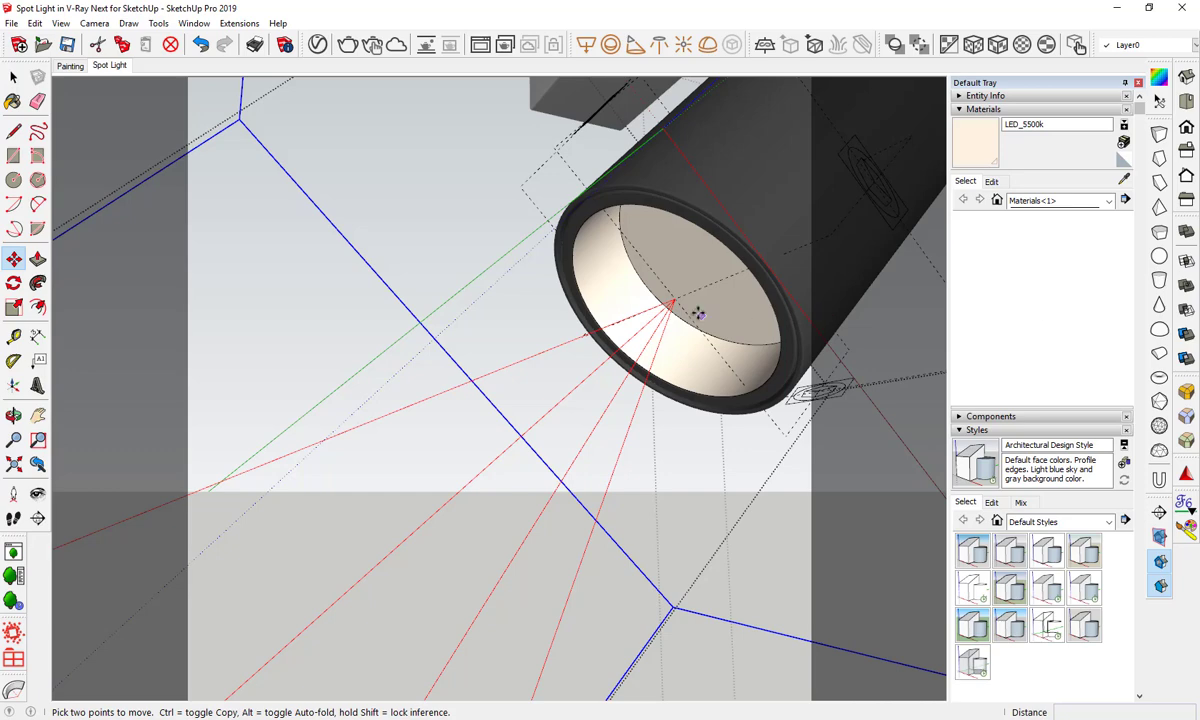
{"action": "scroll", "coordinate": [676, 295], "scroll_direction": "up", "scroll_amount": 3}
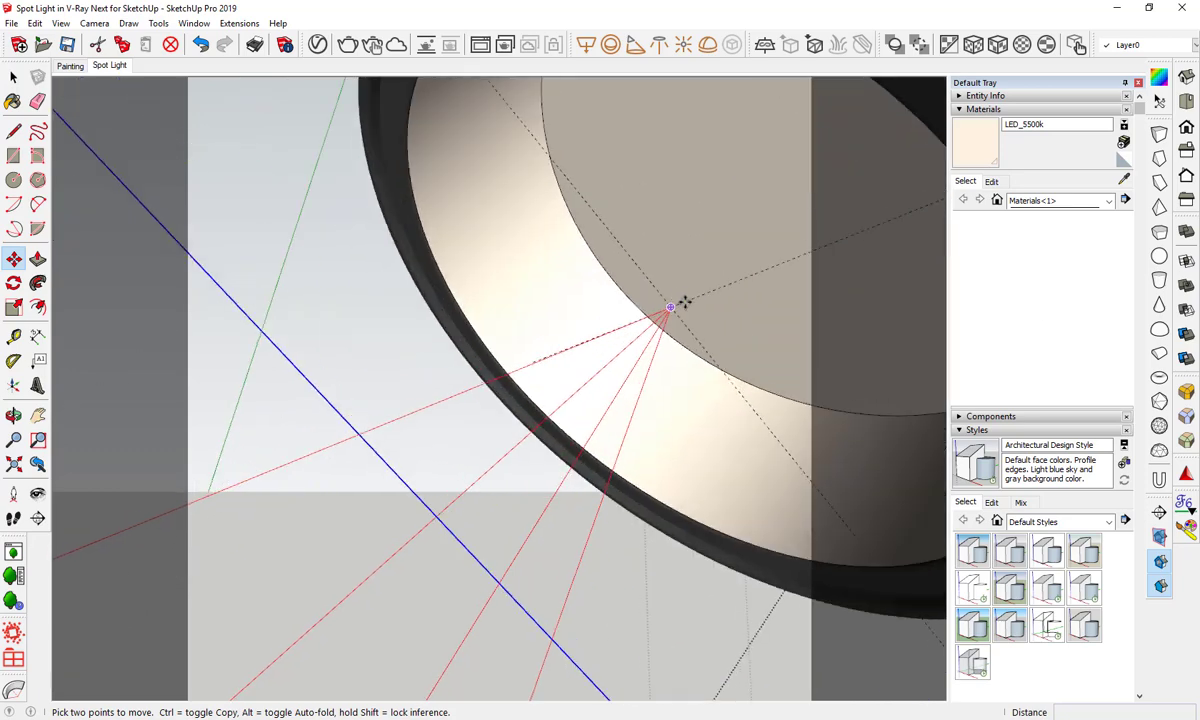
{"action": "scroll", "coordinate": [680, 302], "scroll_direction": "up", "scroll_amount": 2}
{"action": "left_click", "coordinate": [659, 303]}
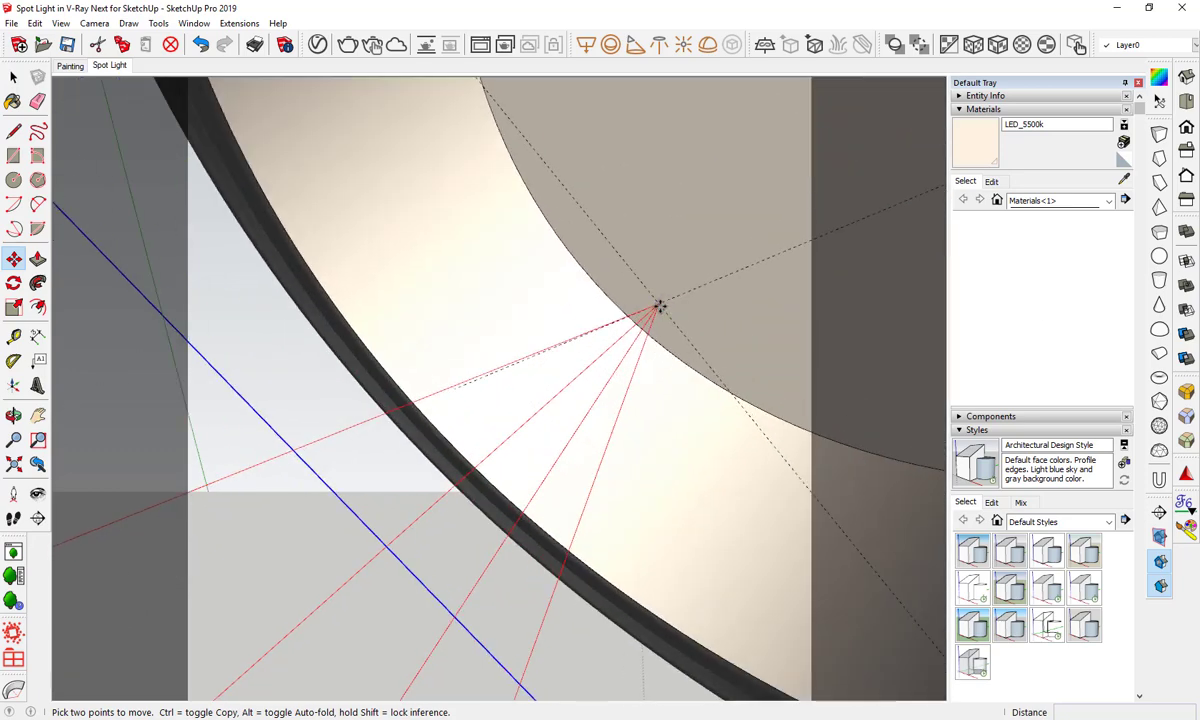
{"action": "scroll", "coordinate": [680, 295], "scroll_direction": "down", "scroll_amount": 3}
{"action": "scroll", "coordinate": [640, 360], "scroll_direction": "down", "scroll_amount": 2}
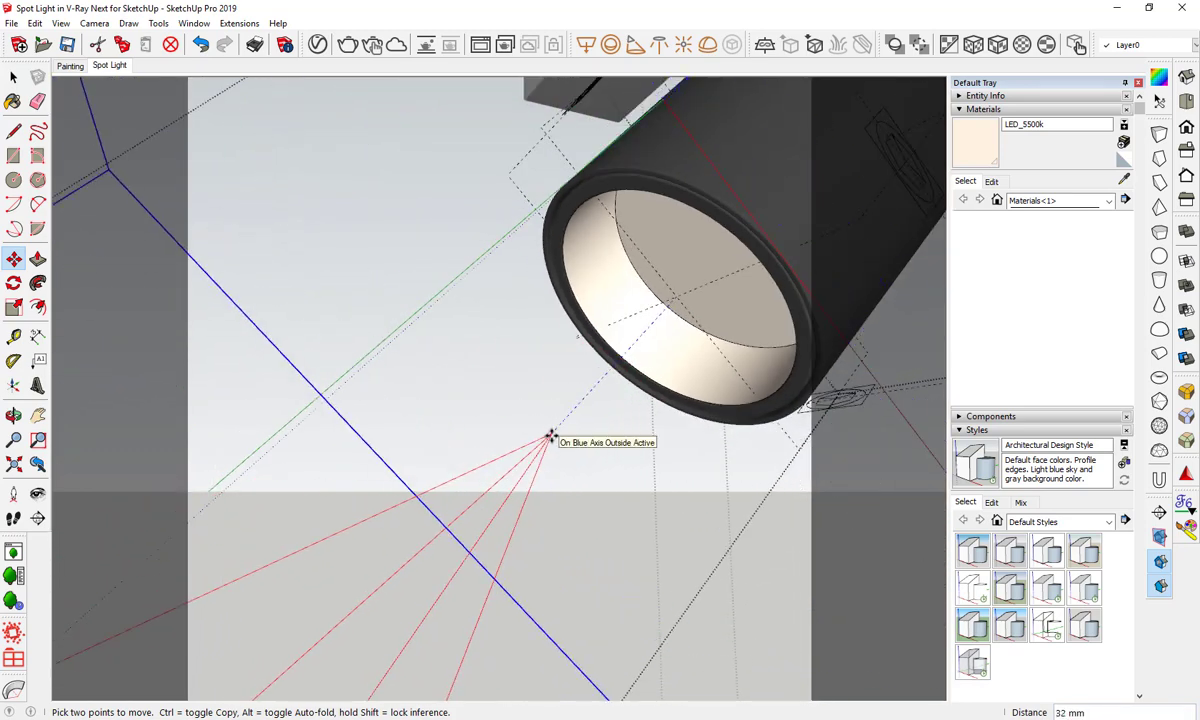
{"action": "scroll", "coordinate": [560, 235], "scroll_direction": "up", "scroll_amount": 3}
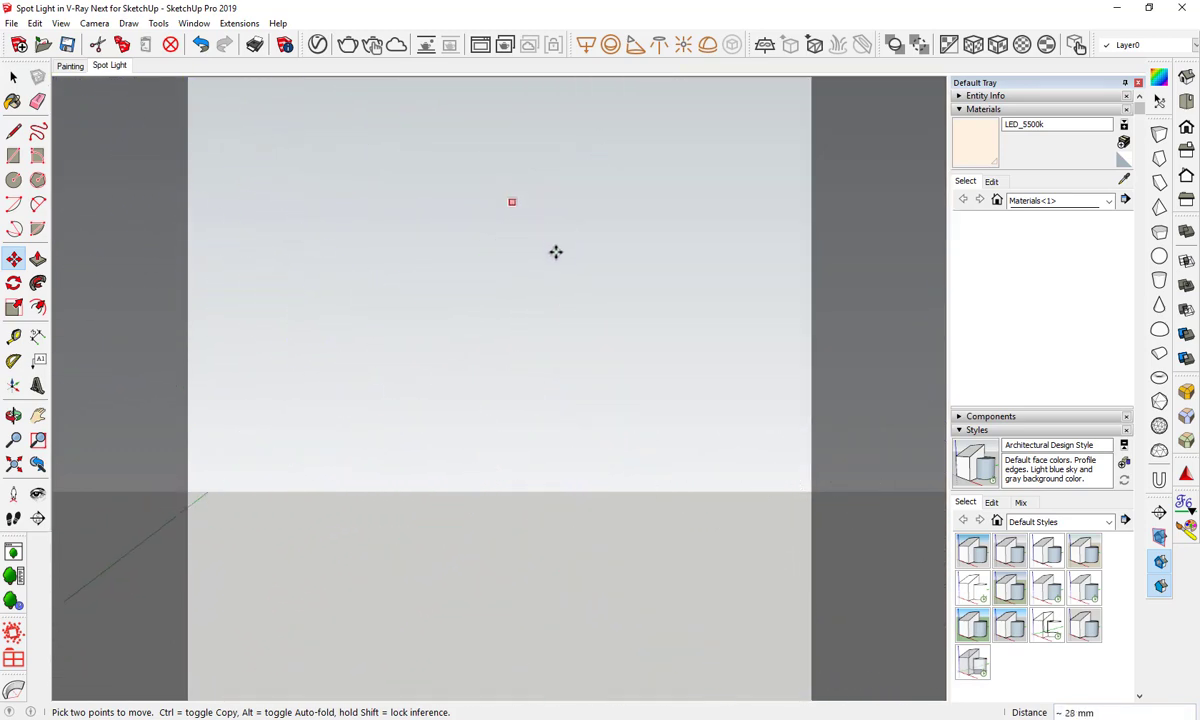
{"action": "scroll", "coordinate": [555, 252], "scroll_direction": "down", "scroll_amount": 3}
{"action": "scroll", "coordinate": [556, 320], "scroll_direction": "up", "scroll_amount": 1}
{"action": "scroll", "coordinate": [556, 313], "scroll_direction": "up", "scroll_amount": 1}
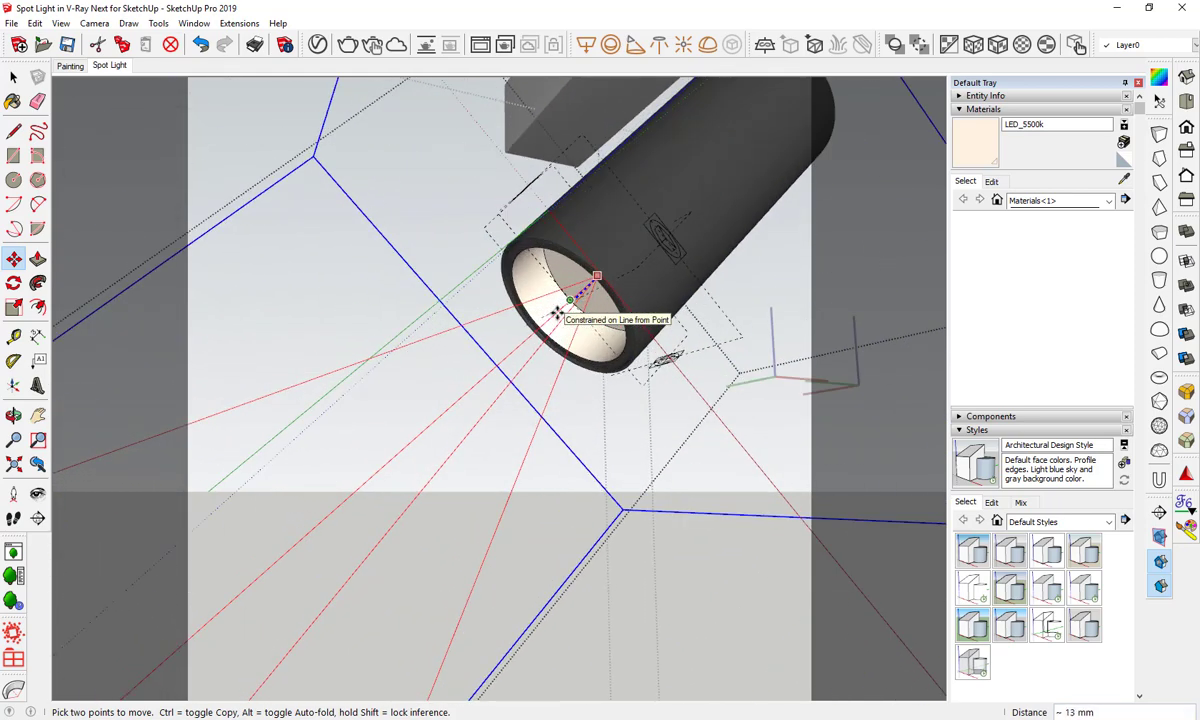
{"action": "scroll", "coordinate": [557, 312], "scroll_direction": "up", "scroll_amount": 2}
{"action": "scroll", "coordinate": [530, 280], "scroll_direction": "up", "scroll_amount": 2}
{"action": "scroll", "coordinate": [498, 262], "scroll_direction": "up", "scroll_amount": 2}
{"action": "scroll", "coordinate": [495, 255], "scroll_direction": "up", "scroll_amount": 1}
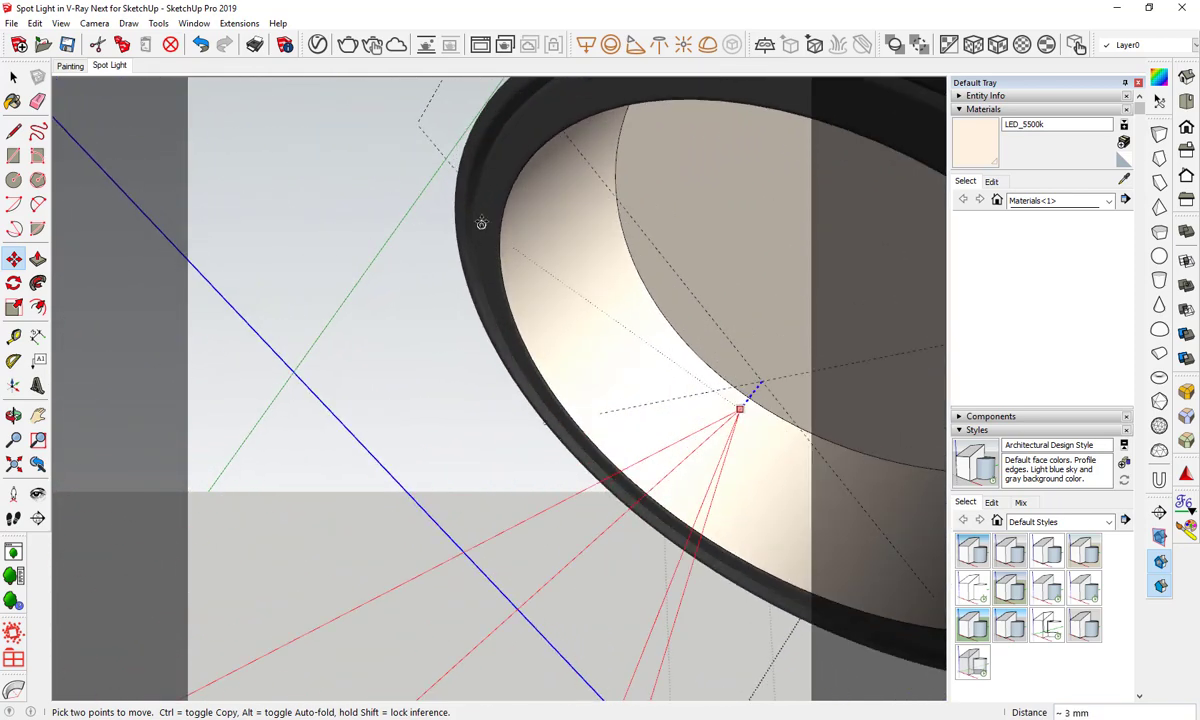
{"action": "key", "text": "space"}
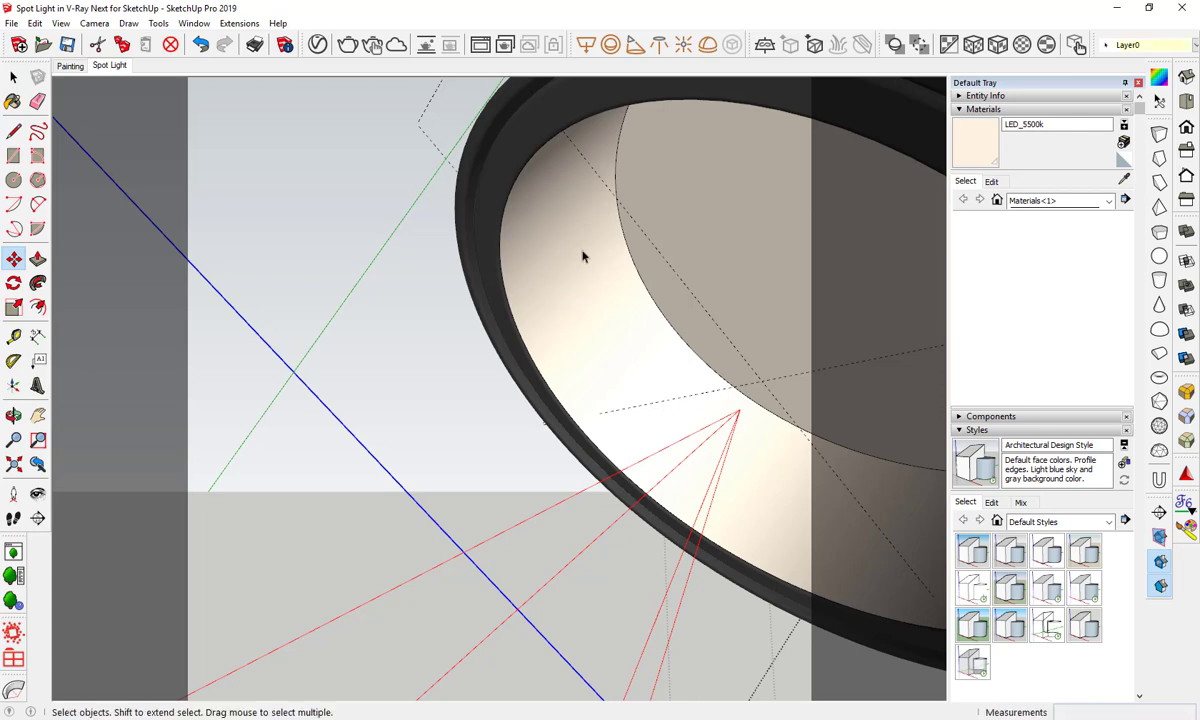
{"action": "scroll", "coordinate": [595, 280], "scroll_direction": "down", "scroll_amount": 3}
{"action": "scroll", "coordinate": [605, 295], "scroll_direction": "down", "scroll_amount": 2}
{"action": "scroll", "coordinate": [615, 299], "scroll_direction": "down", "scroll_amount": 2}
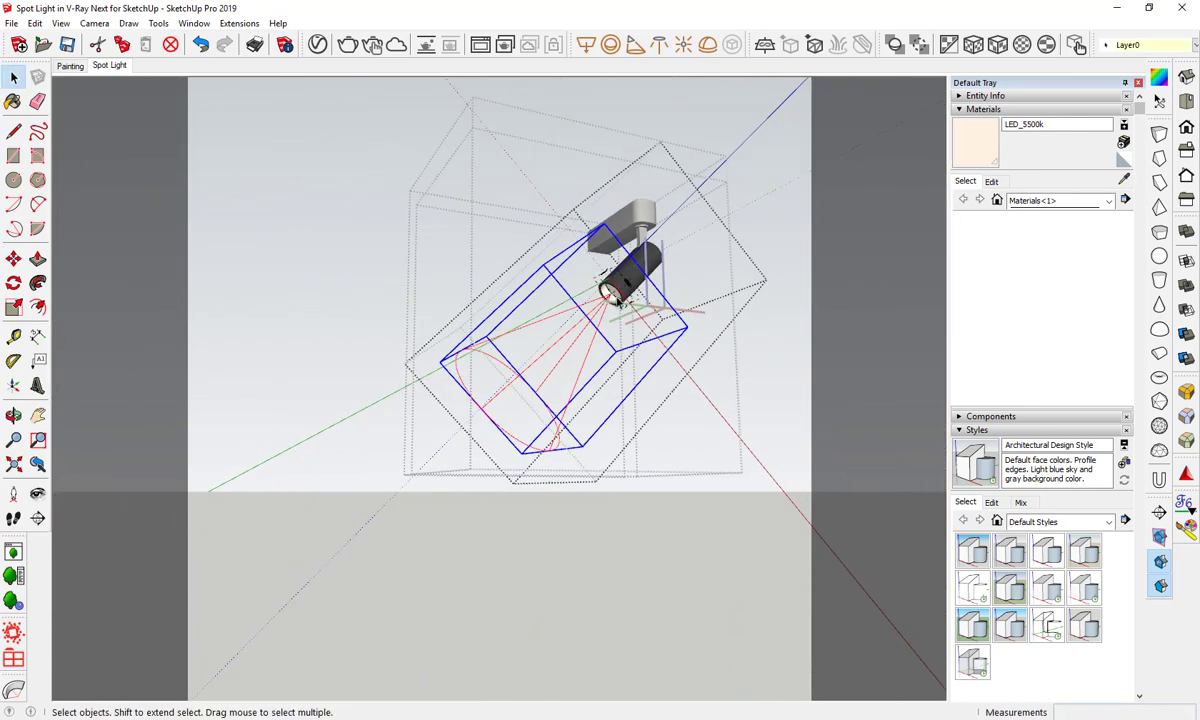
{"action": "left_click", "coordinate": [793, 378]}
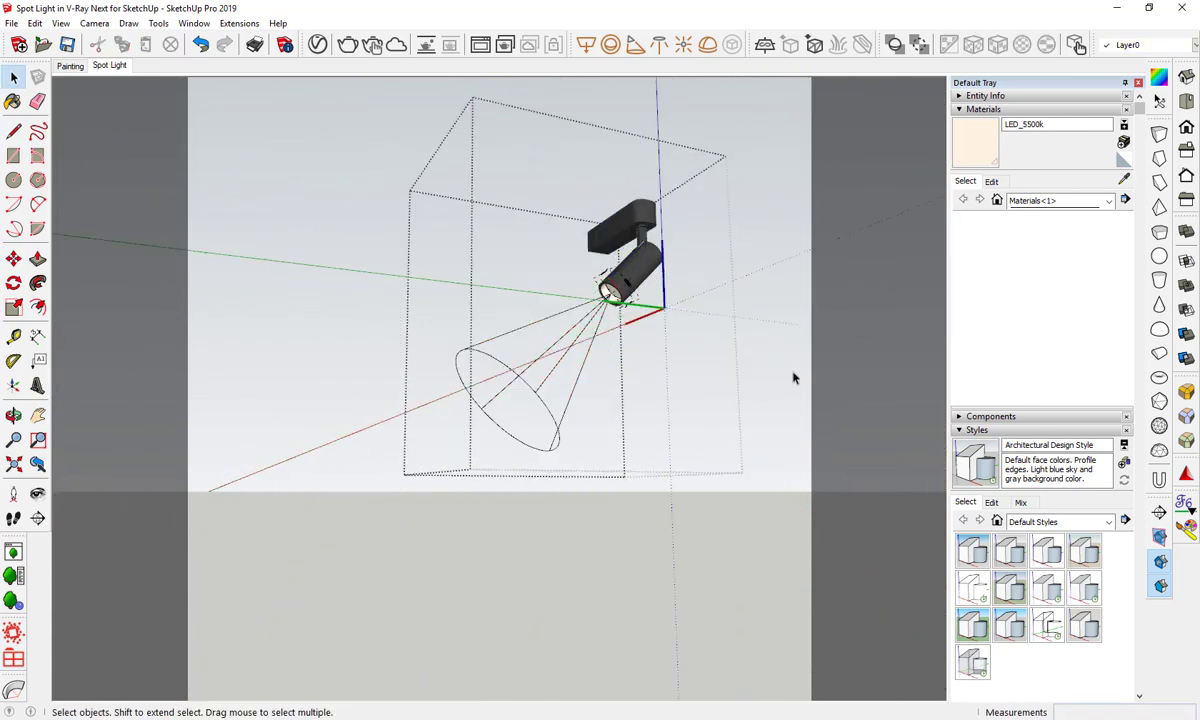
In the Painting scene, set the spot light's units to Radiant power (W) and render
{"action": "left_click", "coordinate": [74, 66]}
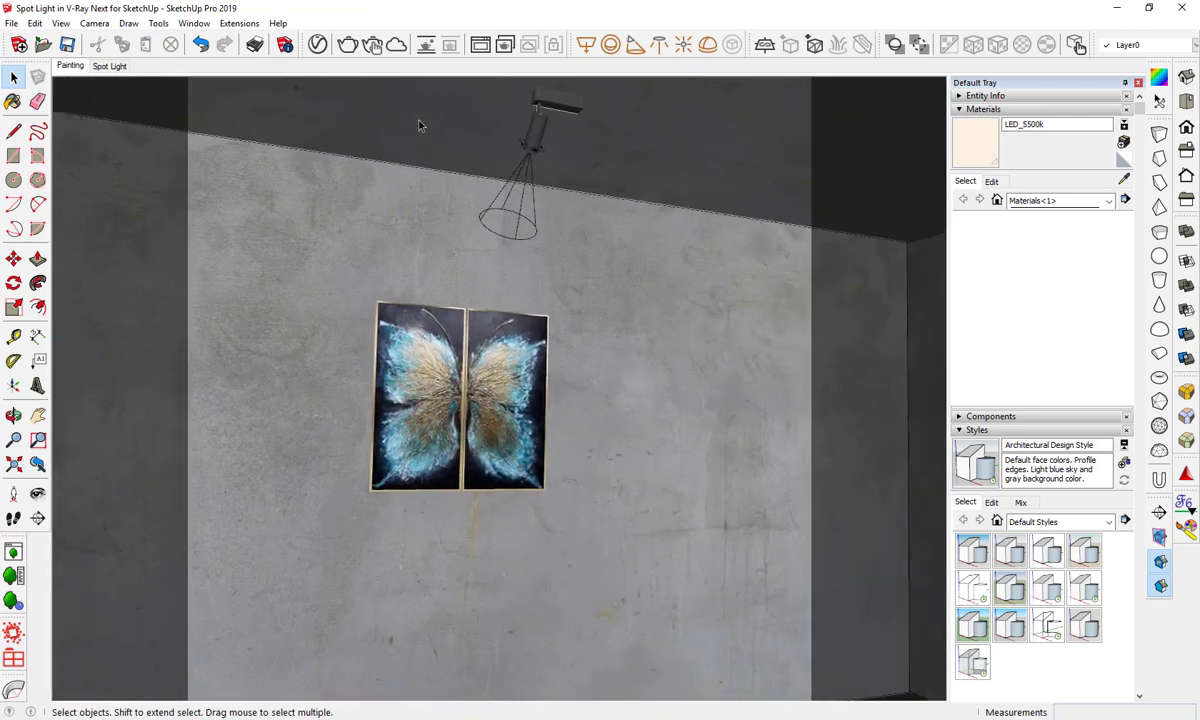
{"action": "left_click", "coordinate": [318, 45]}
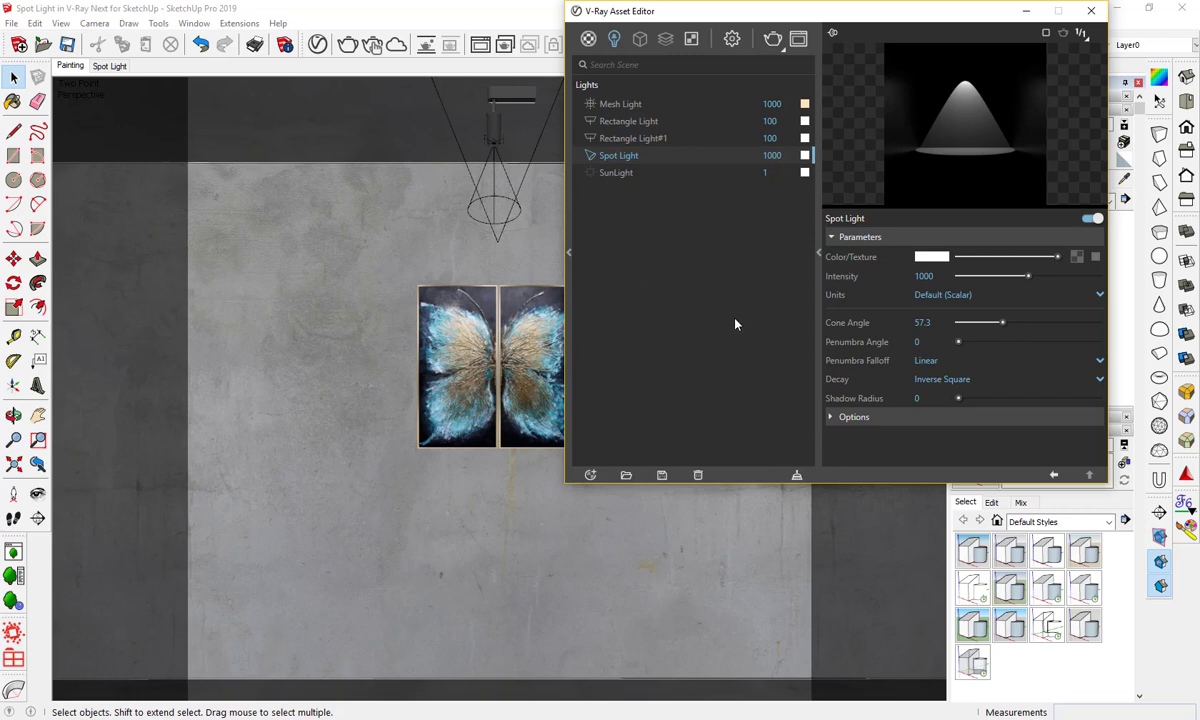
{"action": "left_click", "coordinate": [948, 296]}
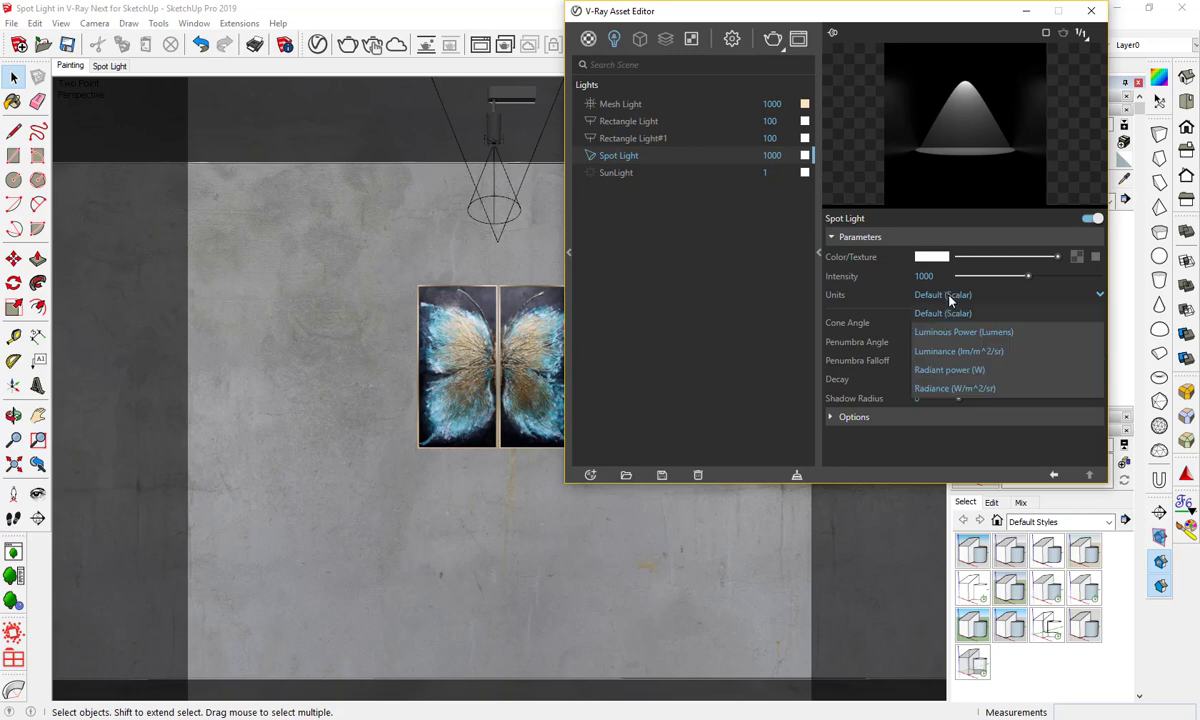
{"action": "left_click", "coordinate": [990, 370]}
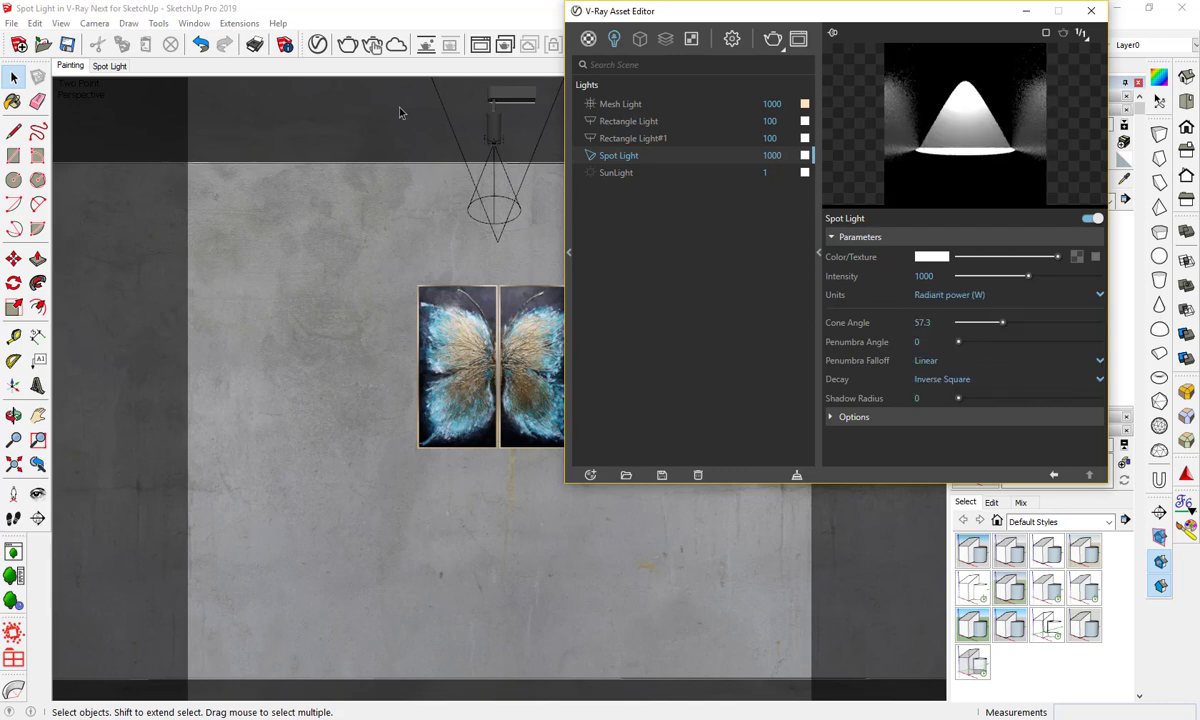
{"action": "left_click", "coordinate": [348, 45]}
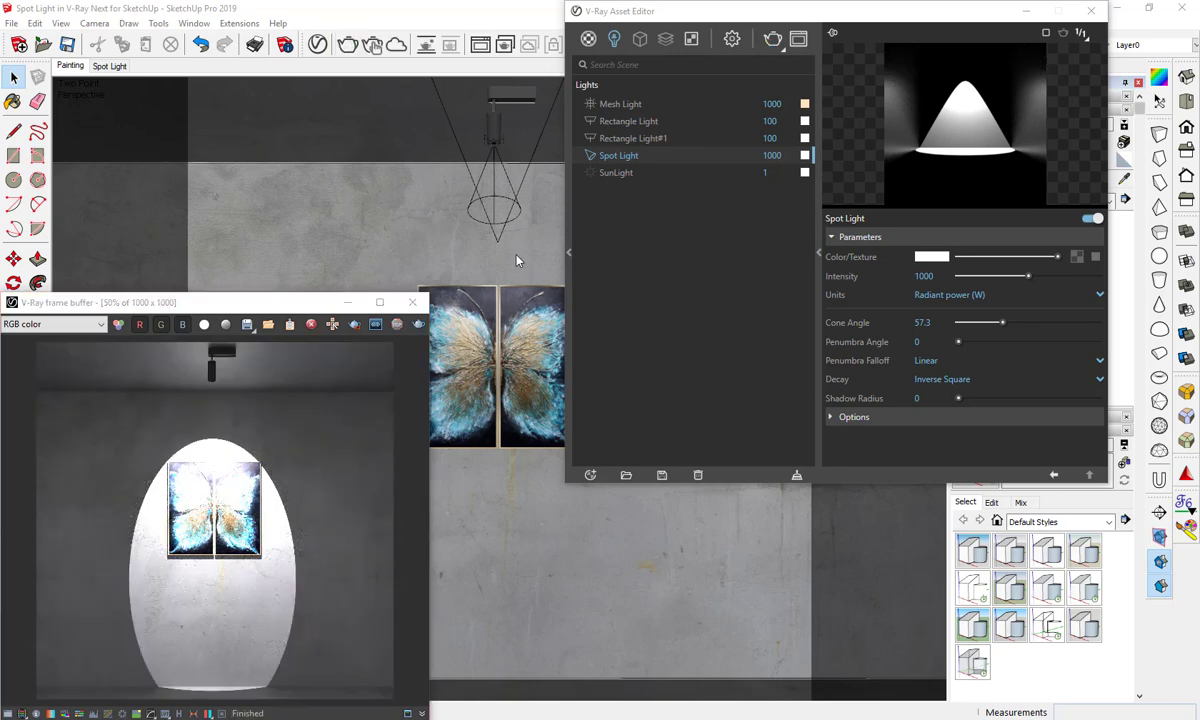
Copy the mesh light's warm peach colour and paste it onto the spot light's Color
{"action": "left_click", "coordinate": [805, 104]}
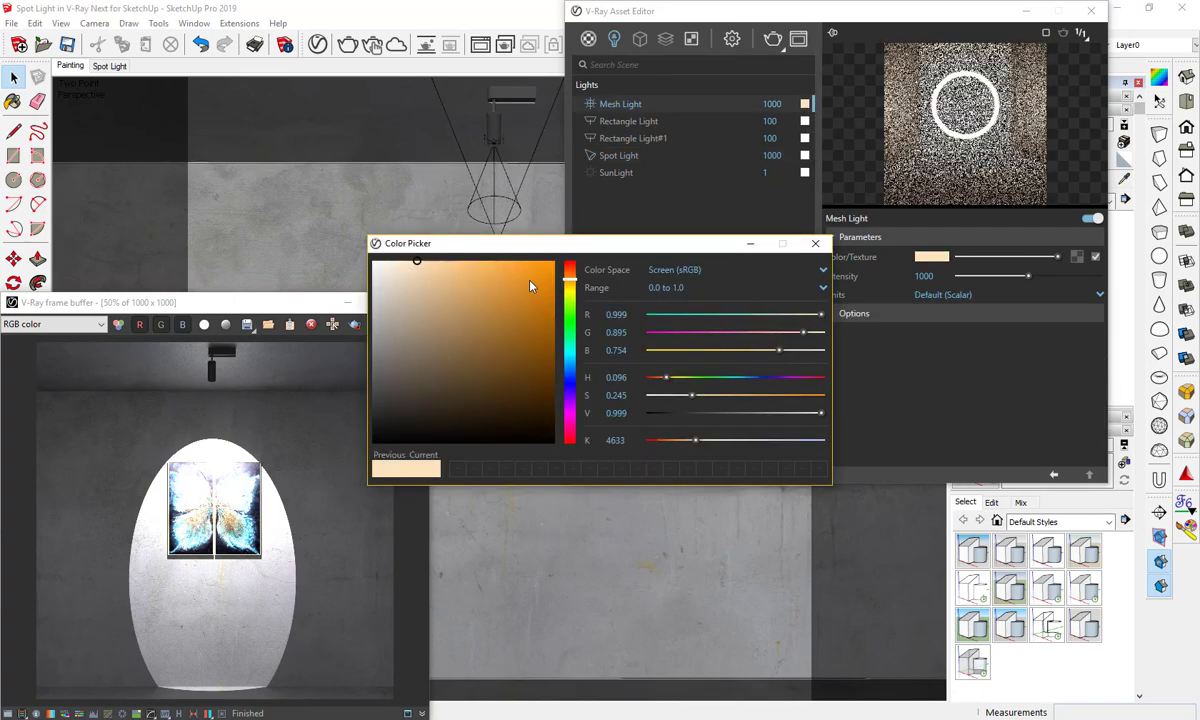
{"action": "left_click", "coordinate": [814, 245]}
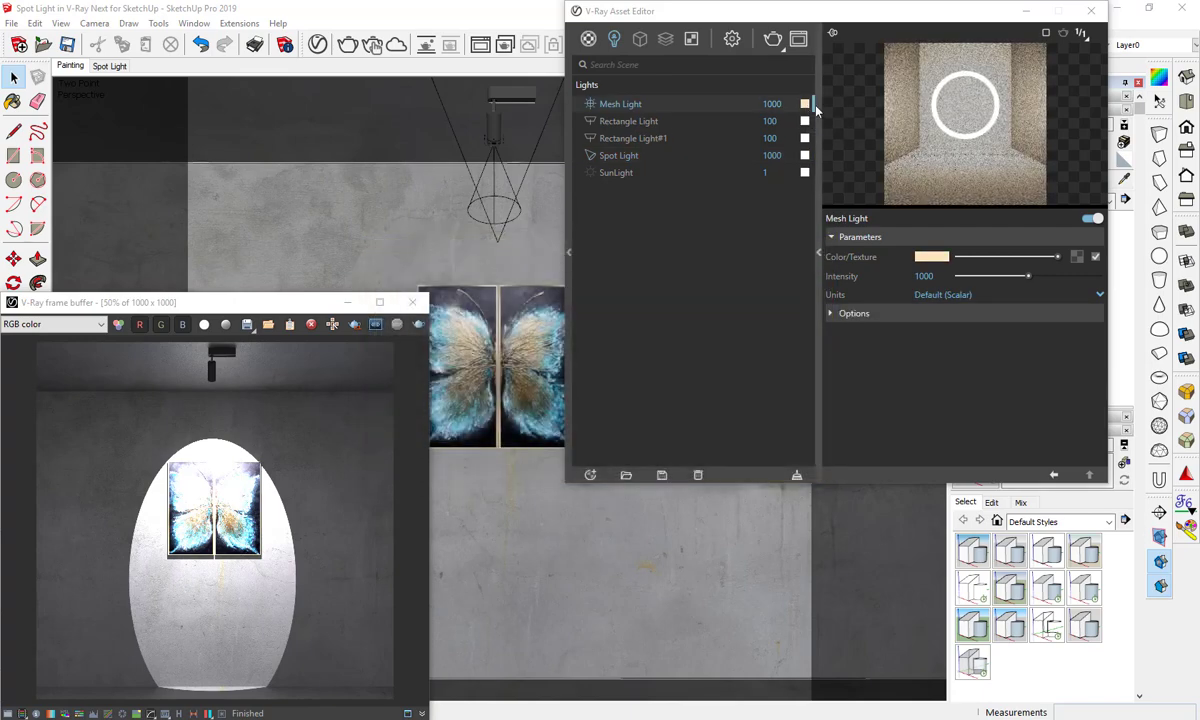
{"action": "right_click", "coordinate": [806, 105]}
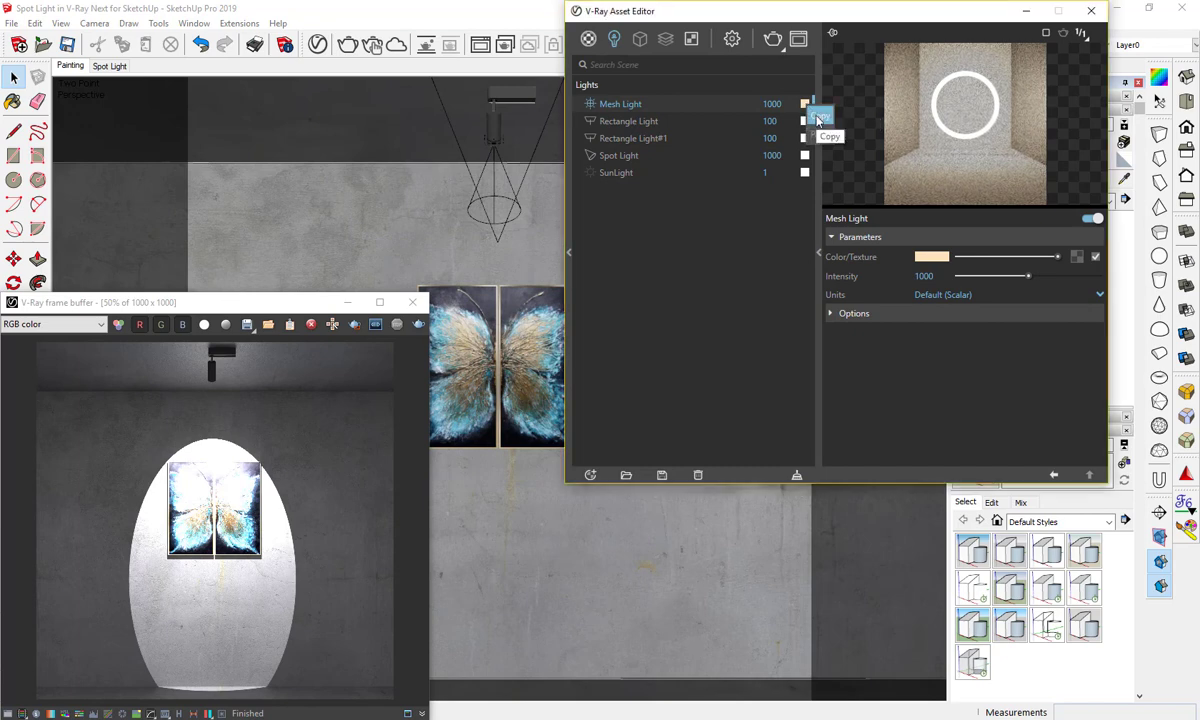
{"action": "left_click", "coordinate": [817, 117]}
{"action": "left_click", "coordinate": [720, 163]}
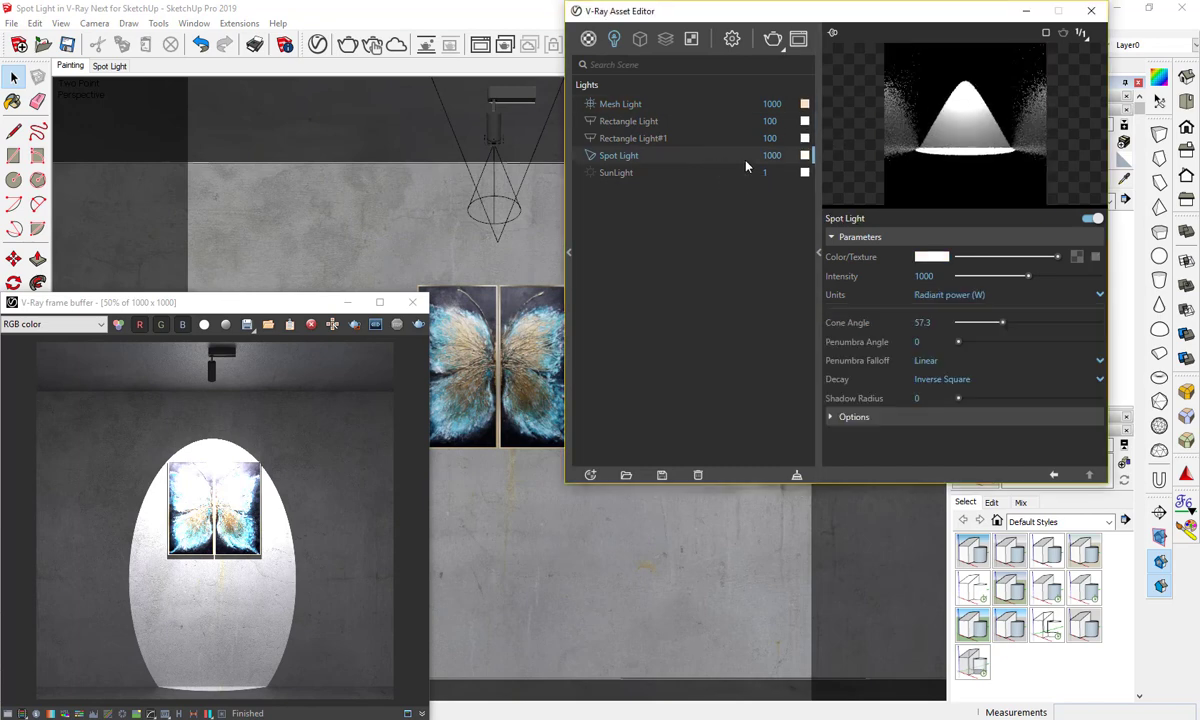
{"action": "right_click", "coordinate": [920, 257]}
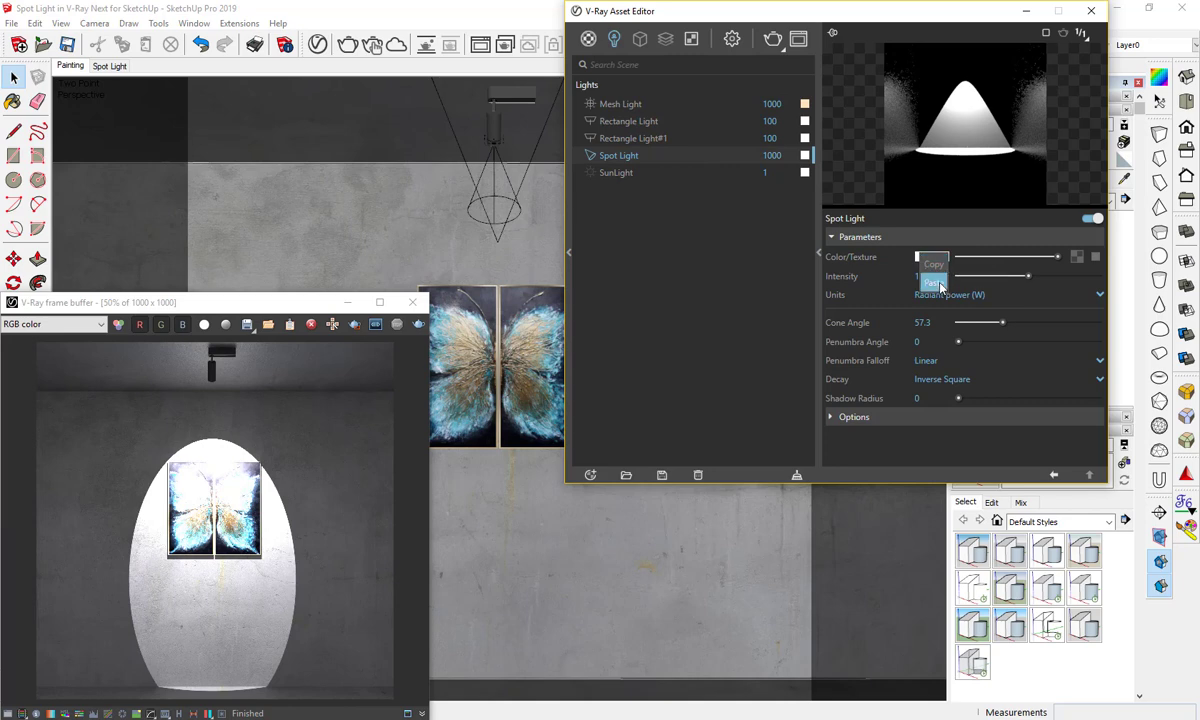
{"action": "left_click", "coordinate": [935, 283]}
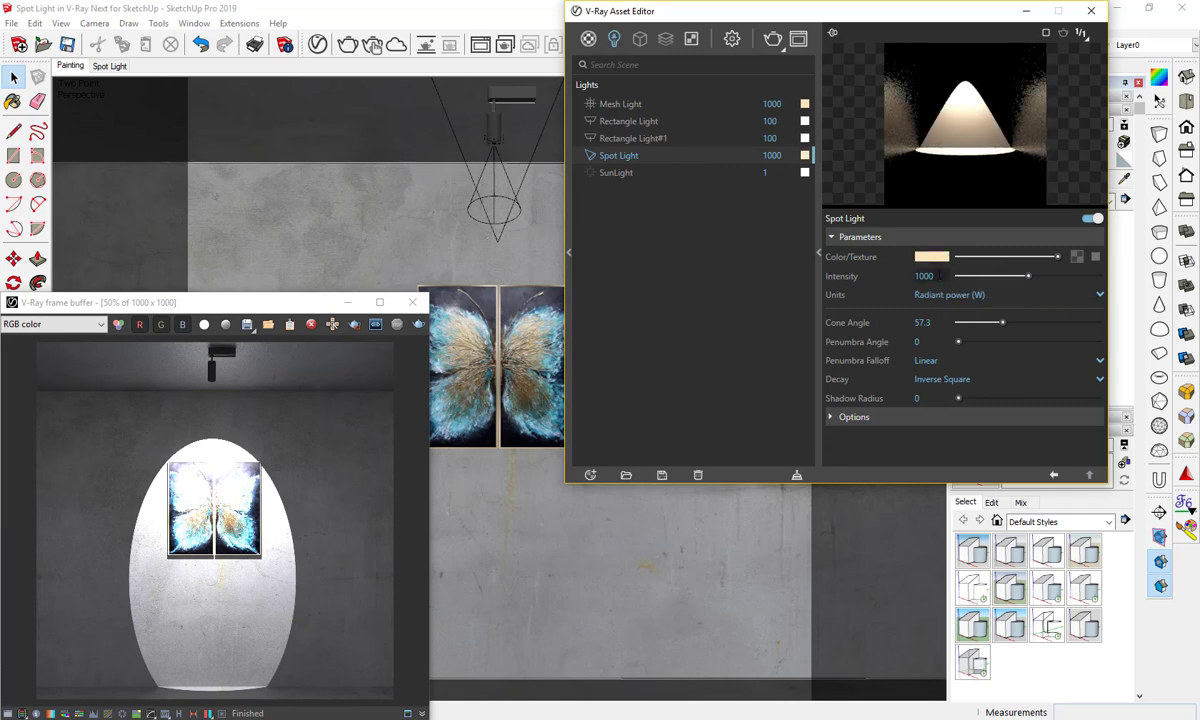
Set the spot light intensity to 100 W and re-render
{"action": "key", "text": "BackSpace"}
{"action": "key", "text": "Return"}
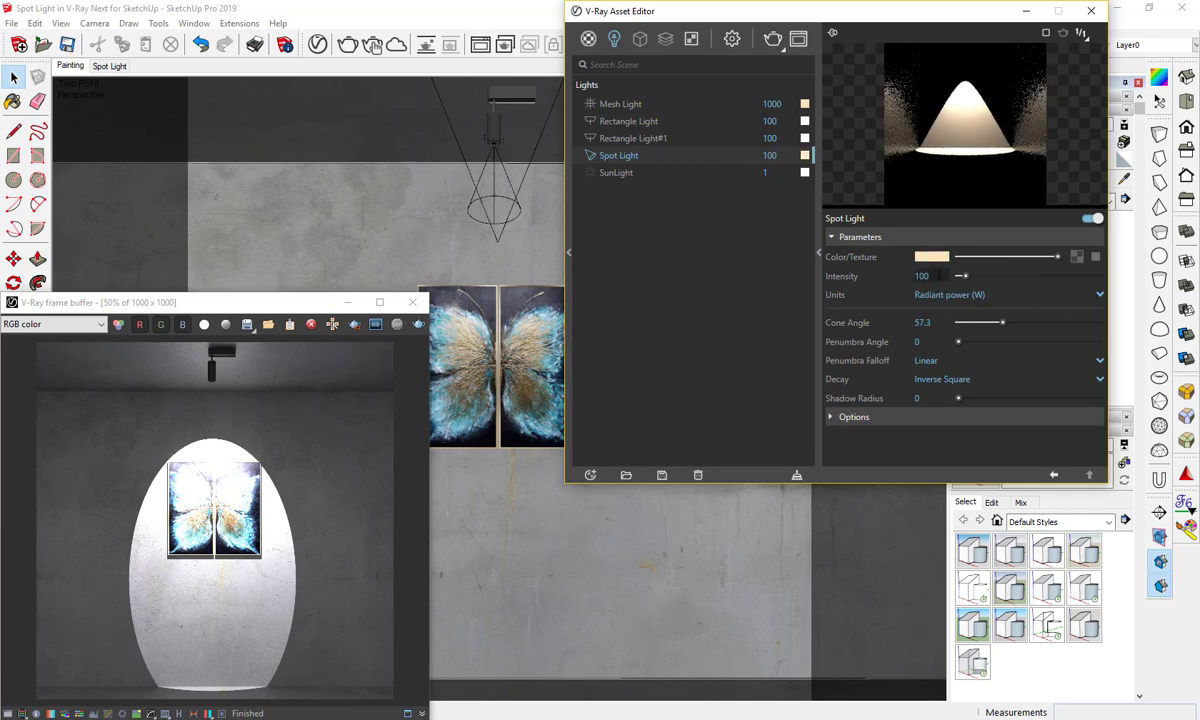
{"action": "left_click", "coordinate": [418, 326]}
{"action": "left_click", "coordinate": [418, 330]}
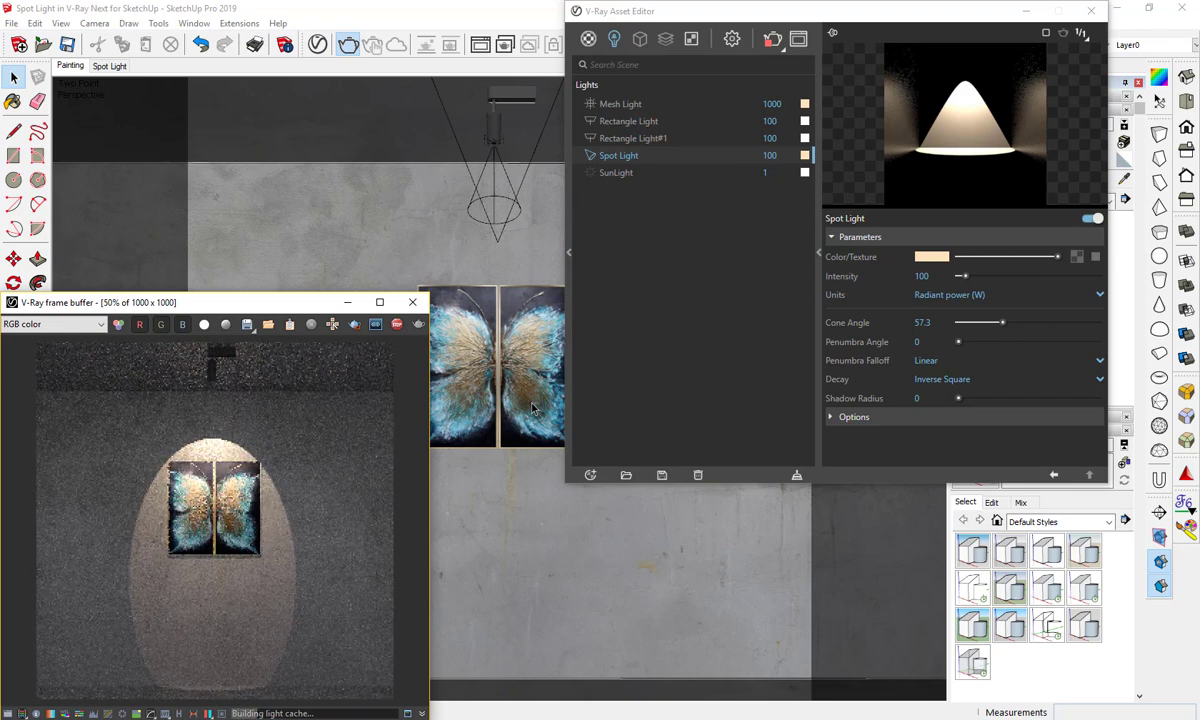
Set the spot light's Cone Angle to 45 and re-render
{"action": "left_click", "coordinate": [897, 329]}
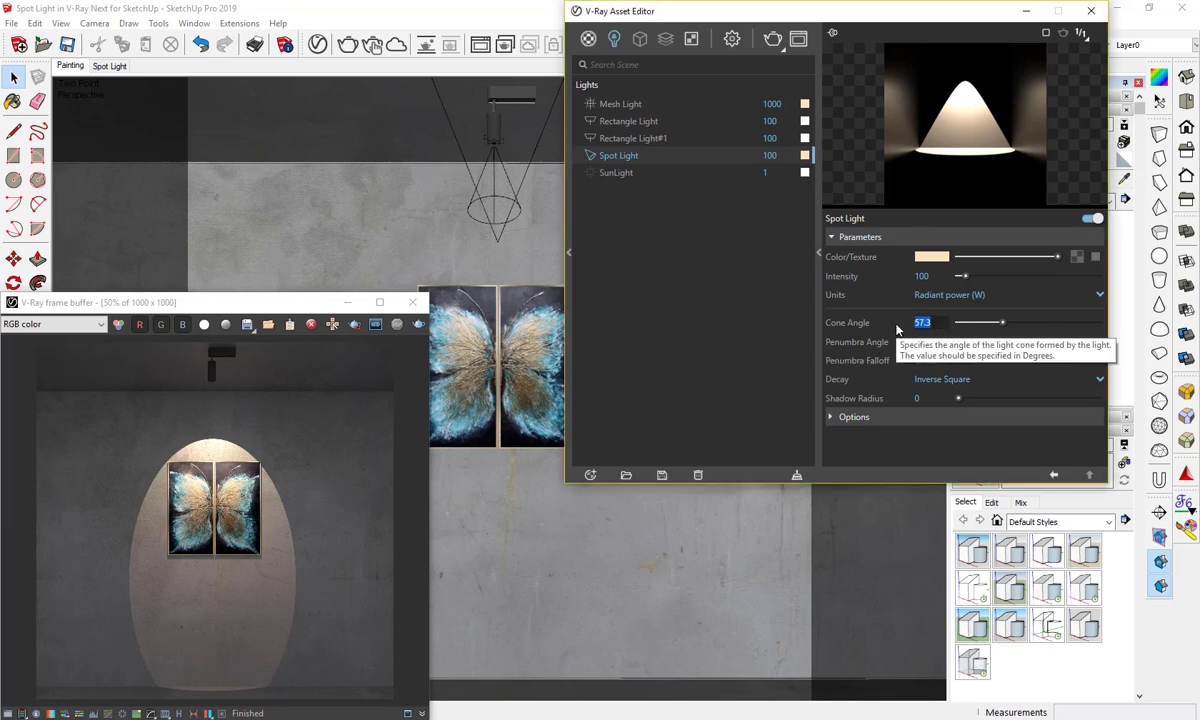
{"action": "type", "text": "45"}
{"action": "key", "text": "Return"}
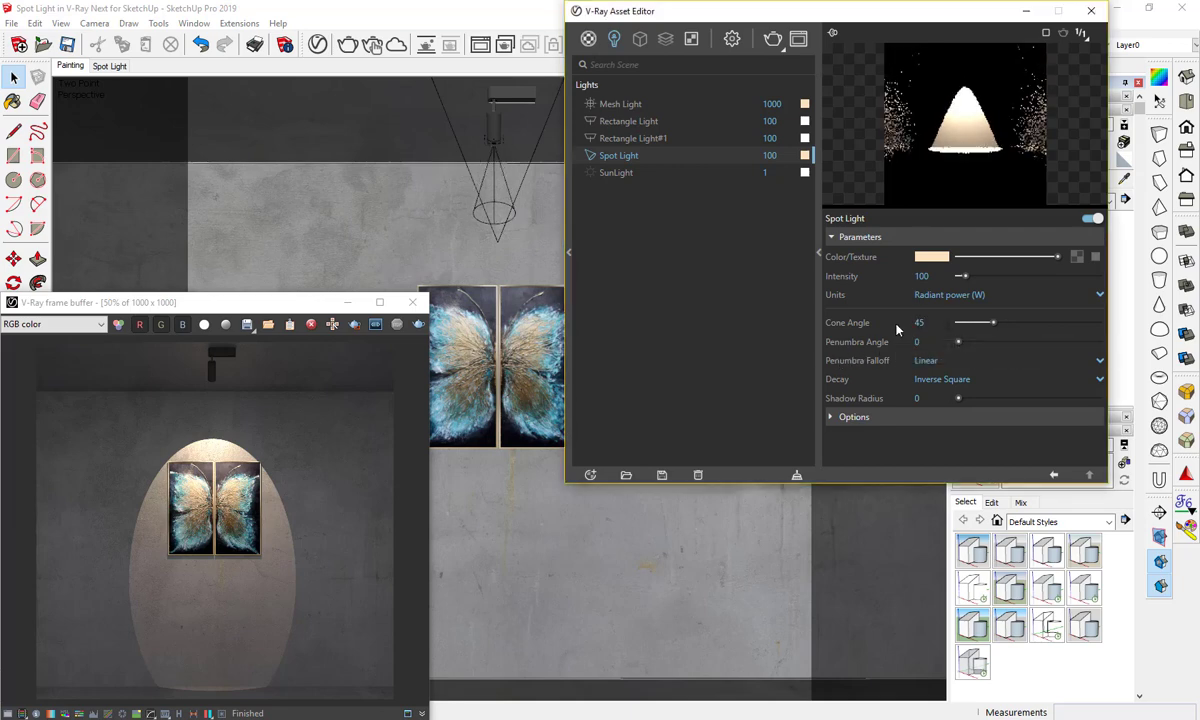
{"action": "left_click", "coordinate": [419, 326]}
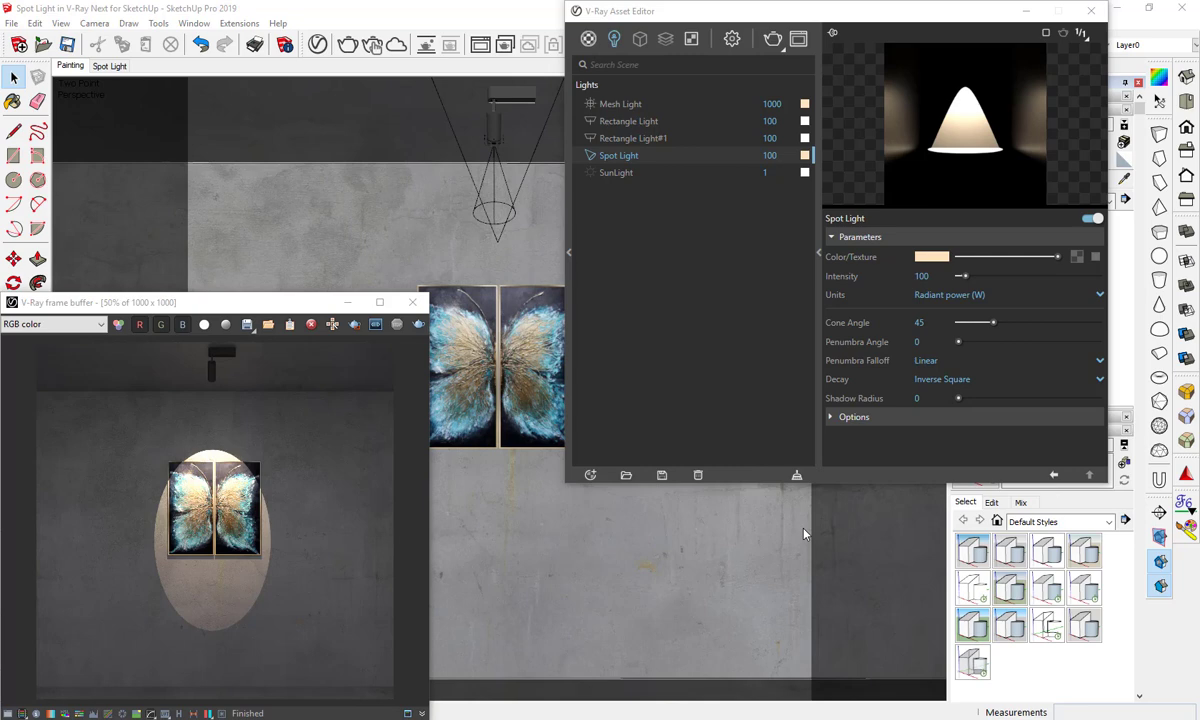
Set the Penumbra Angle to 15 and re-render
{"action": "left_click", "coordinate": [914, 342]}
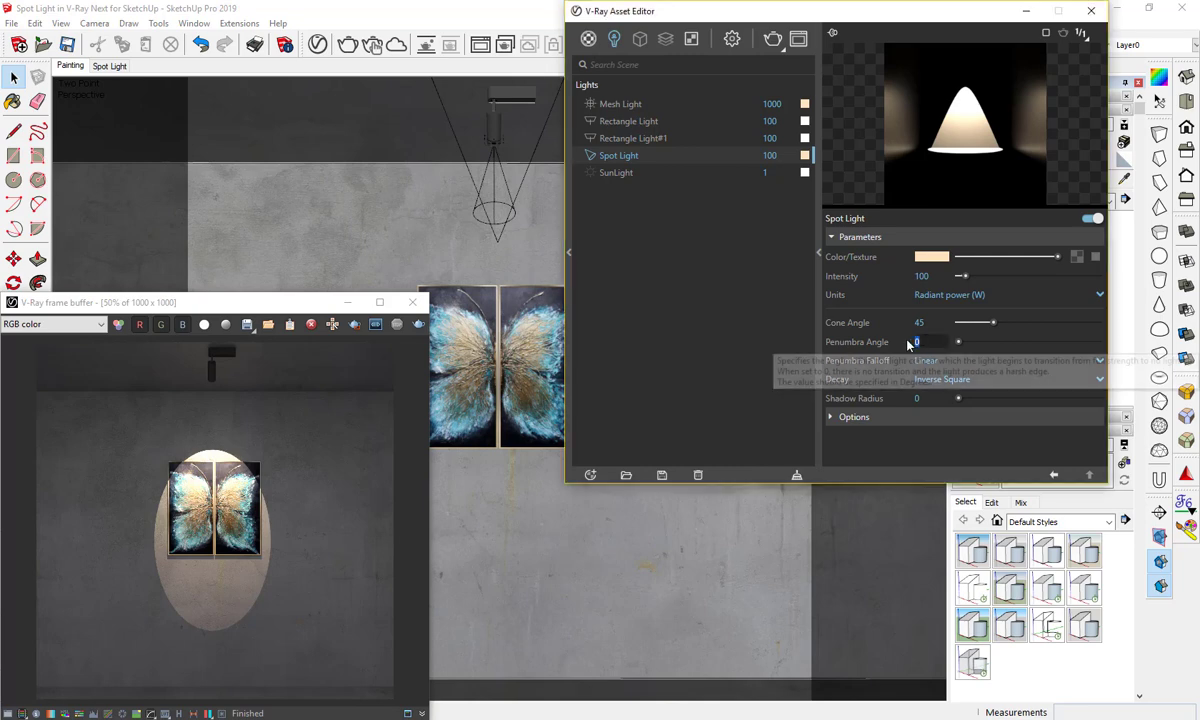
{"action": "type", "text": "15"}
{"action": "key", "text": "Return"}
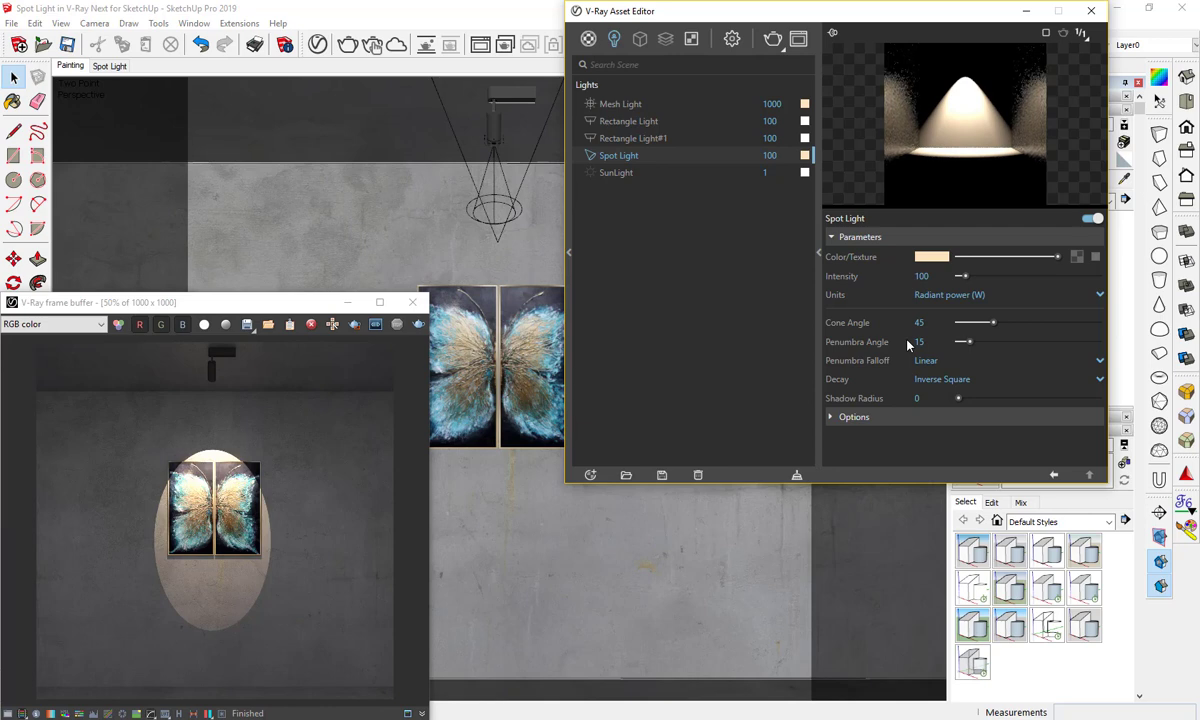
{"action": "left_click", "coordinate": [416, 326]}
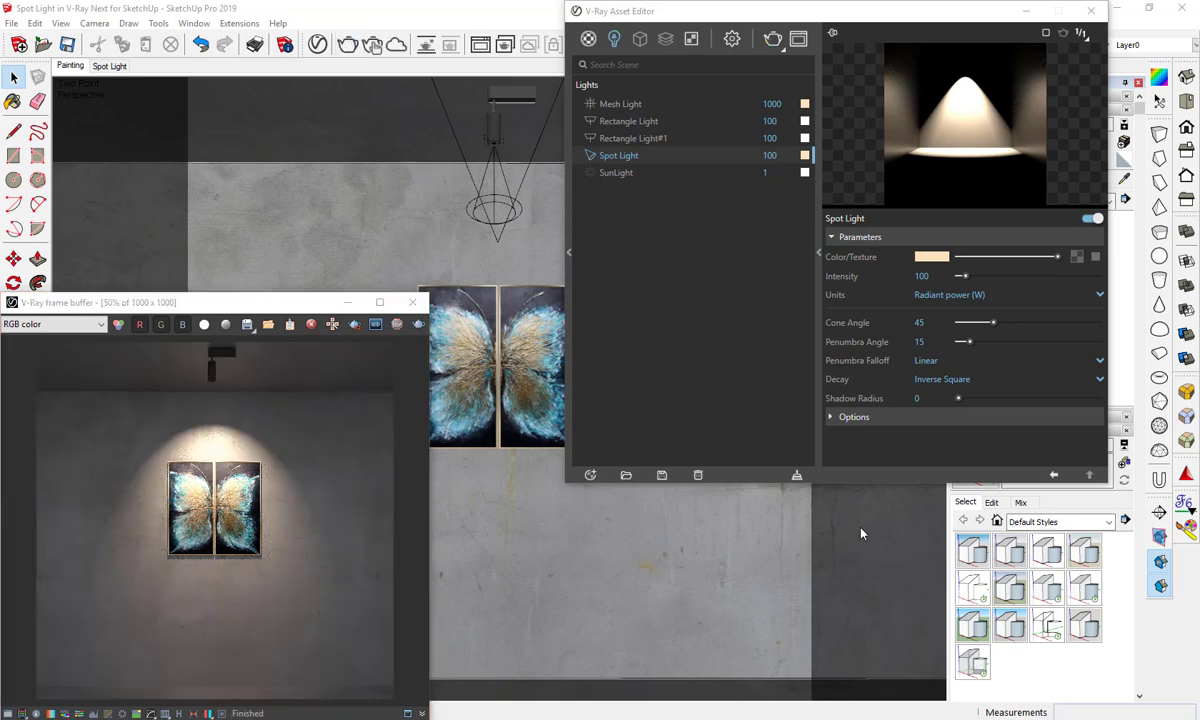
Set Penumbra Falloff to Smooth Cubic and re-render
{"action": "left_click", "coordinate": [930, 362]}
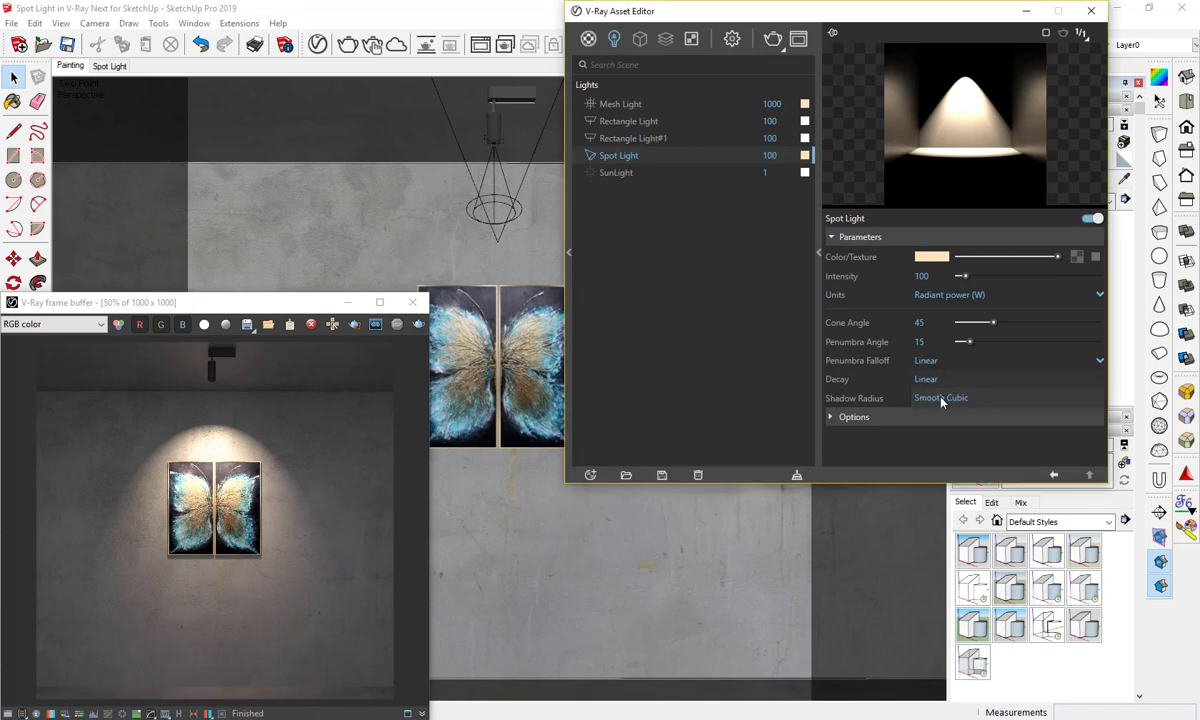
{"action": "left_click", "coordinate": [941, 400]}
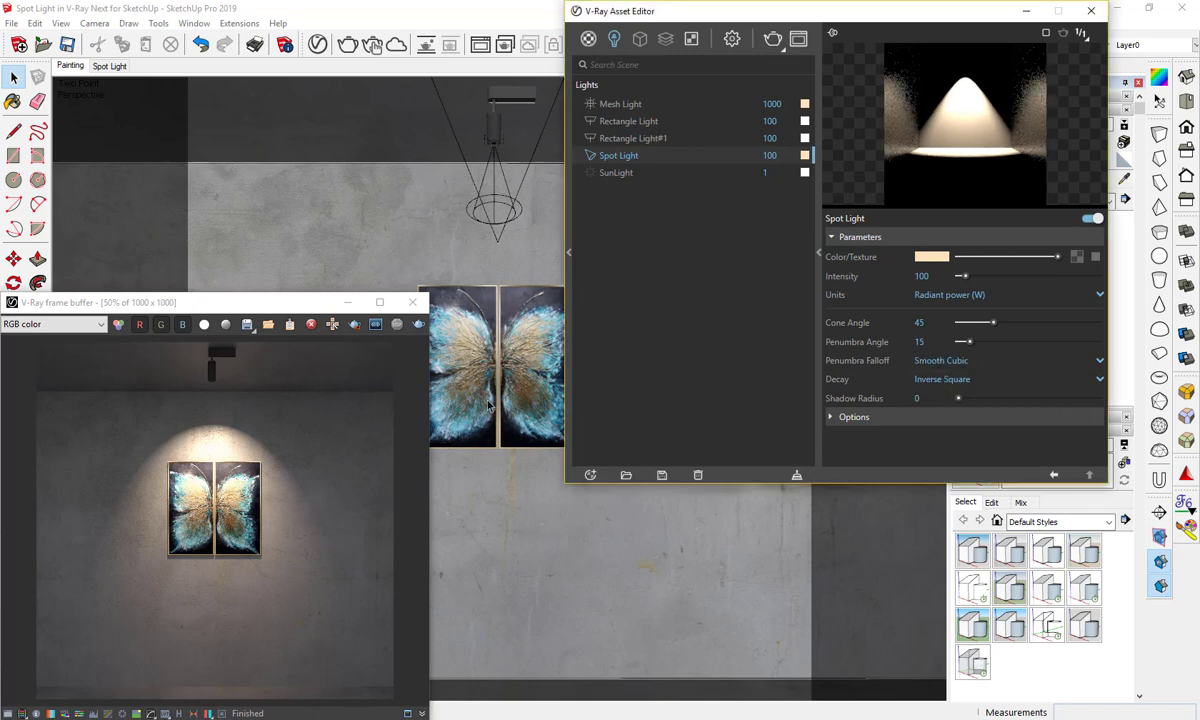
{"action": "left_click", "coordinate": [419, 325]}
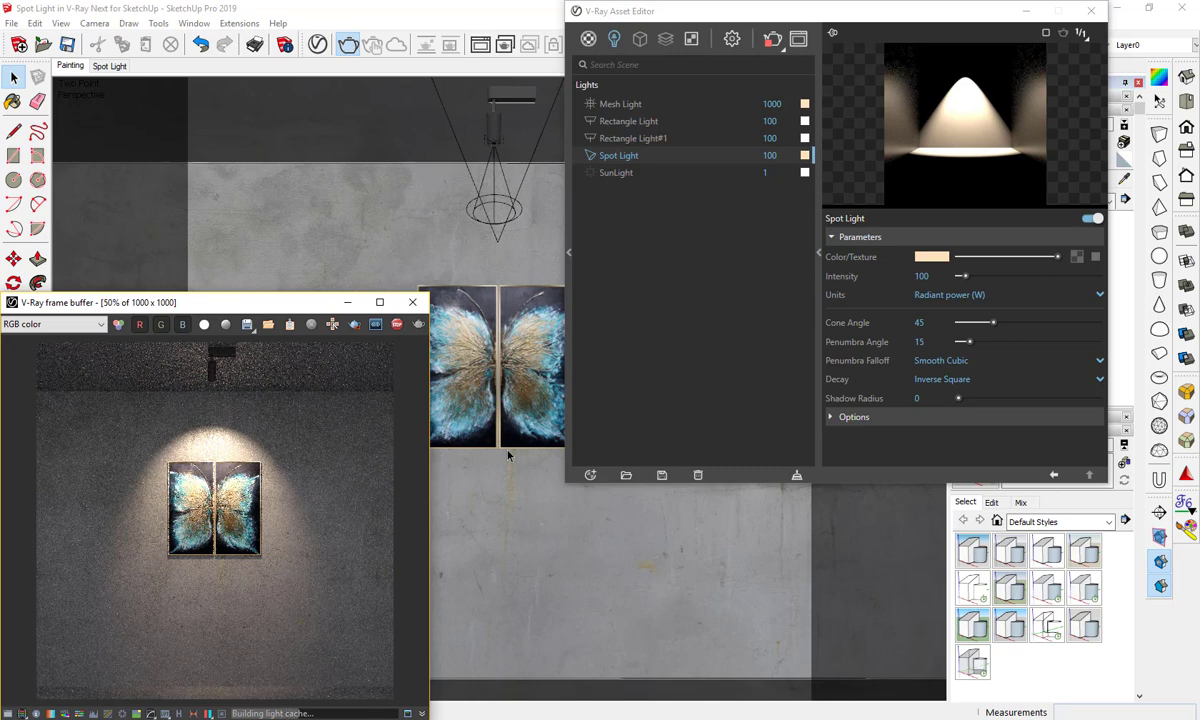
Set the spot light's Shadow Radius to 1
{"action": "left_click", "coordinate": [912, 399]}
{"action": "double_click", "coordinate": [912, 399]}
{"action": "type", "text": "1"}
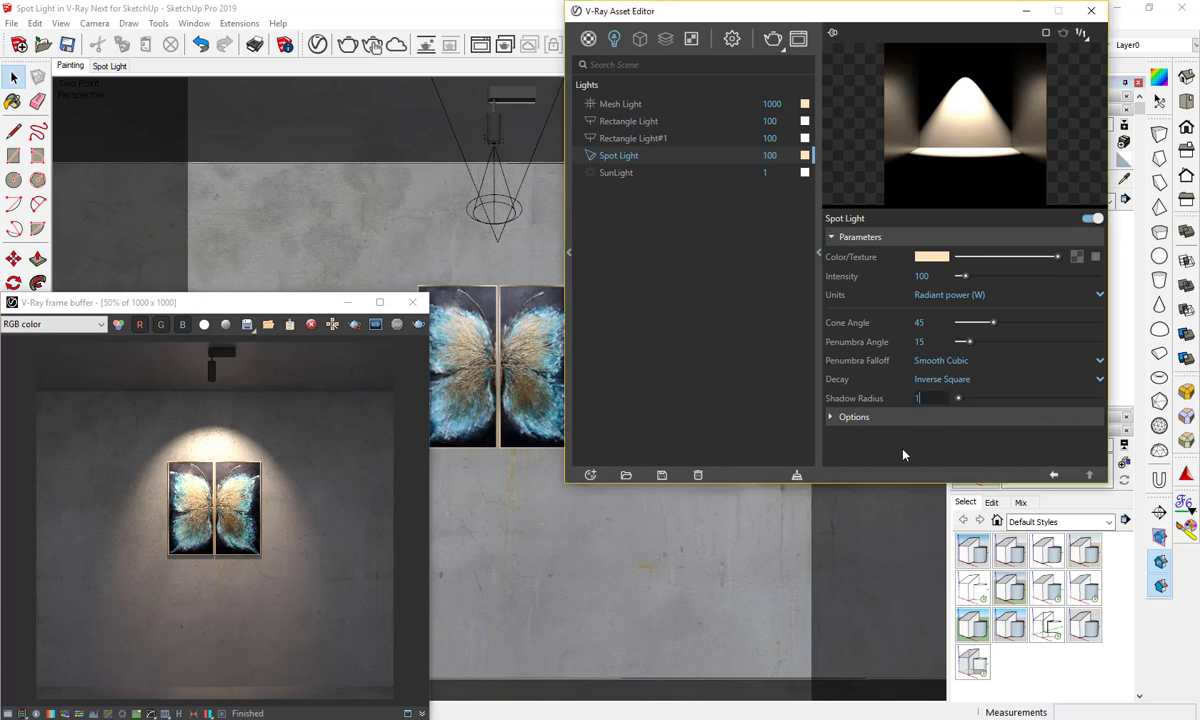
{"action": "key", "text": "Return"}
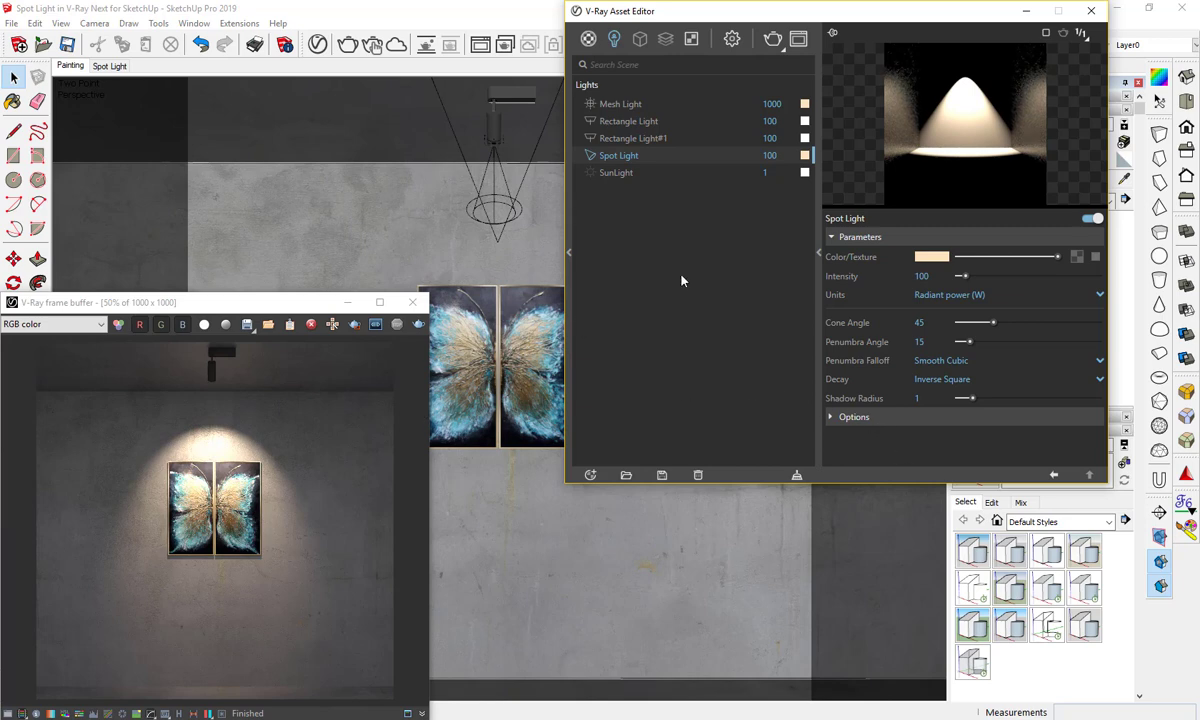
Close the Asset Editor, render the final scene, and view it maximized at 100%
{"action": "left_click", "coordinate": [1092, 12]}
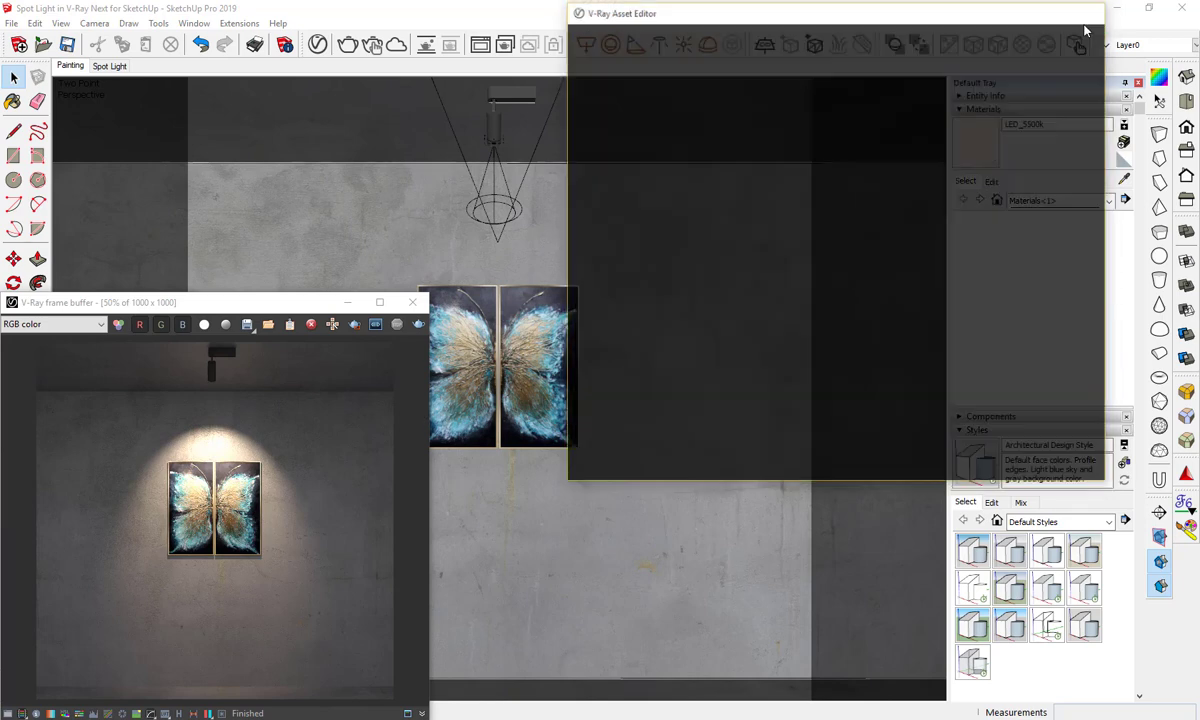
{"action": "left_click", "coordinate": [420, 333]}
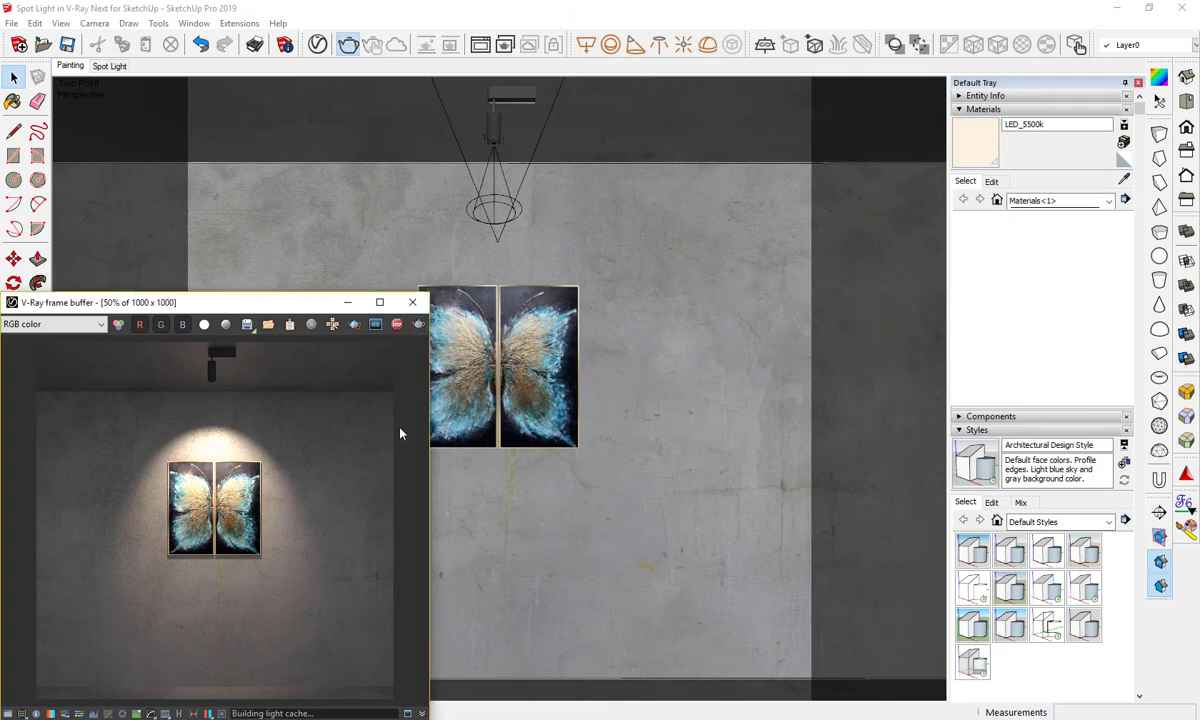
{"action": "left_click", "coordinate": [379, 301]}
{"action": "double_click", "coordinate": [566, 360]}
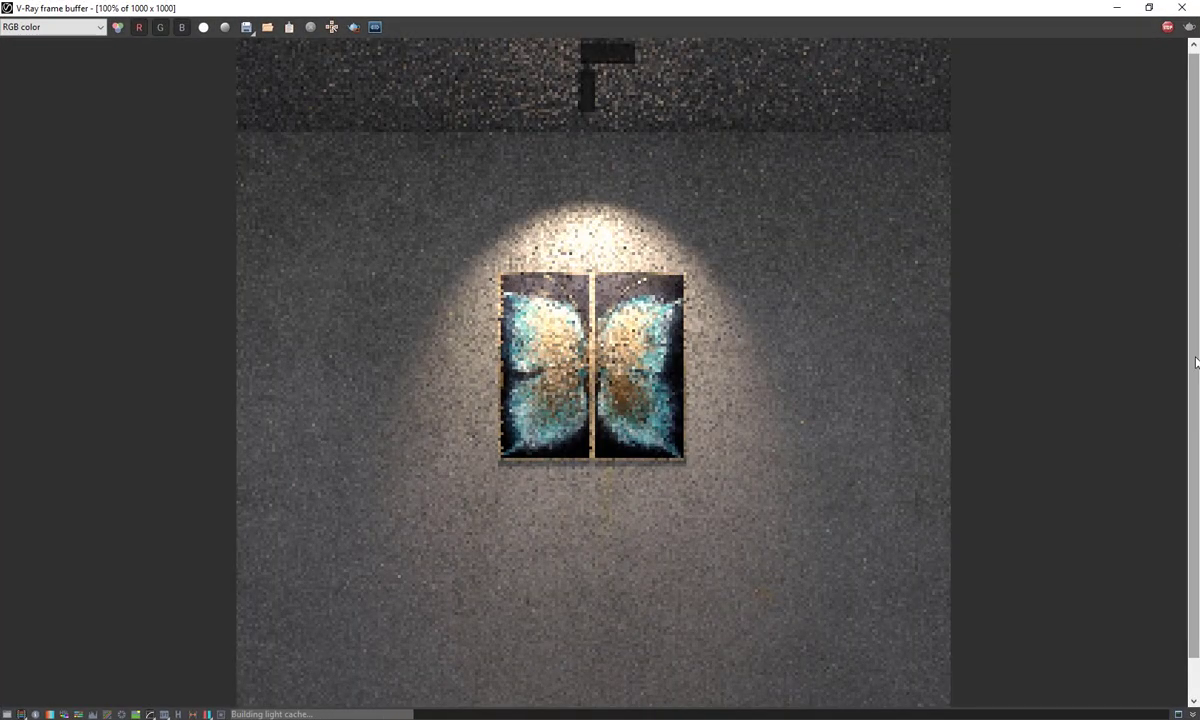
{"action": "scroll", "coordinate": [1195, 355], "scroll_direction": "down", "scroll_amount": 1}
{"action": "scroll", "coordinate": [1197, 352], "scroll_direction": "up", "scroll_amount": 1}
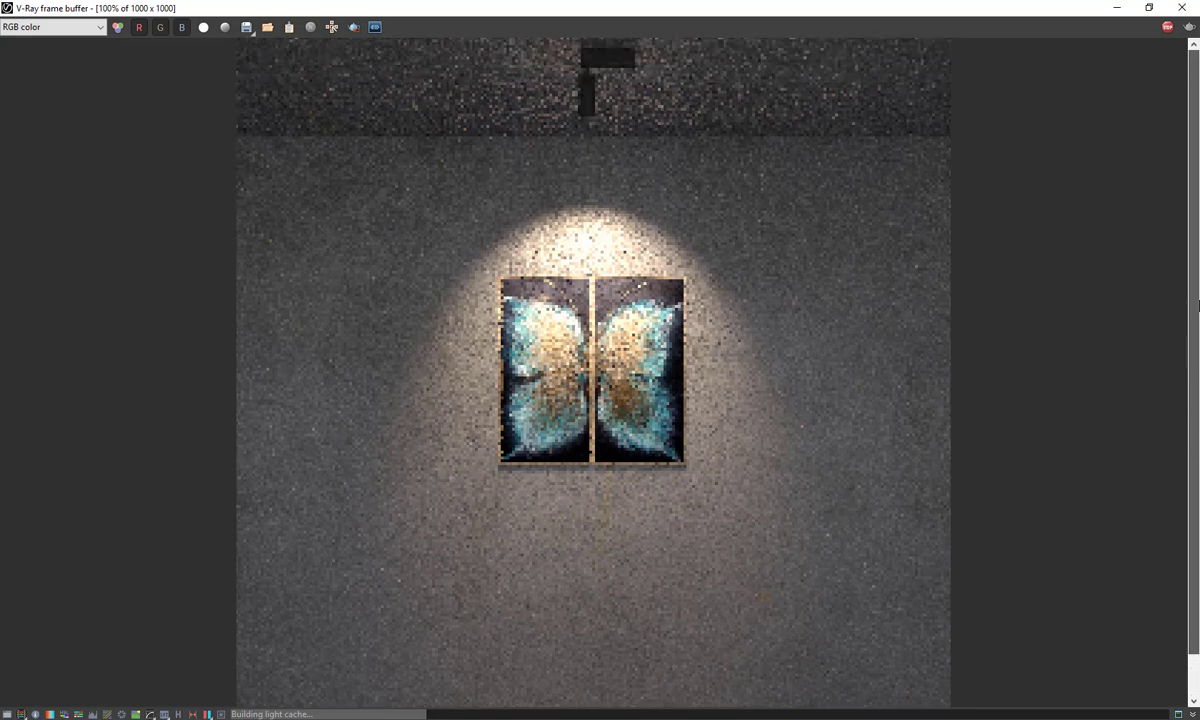